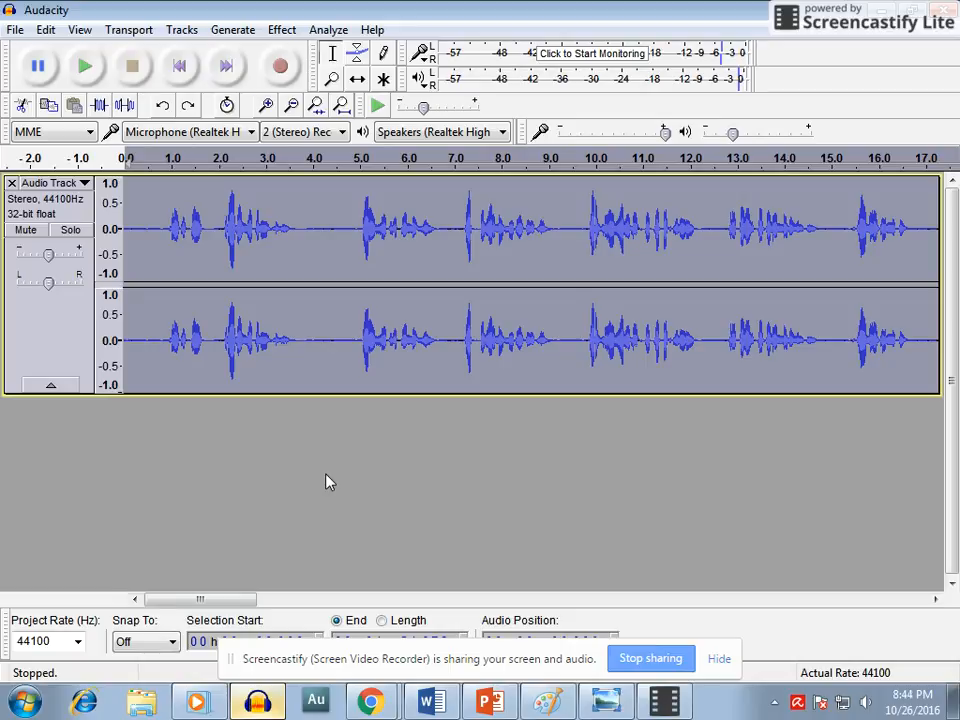
Play back the start of the recording and delete the silent gap between about 3.9 and 4.8 seconds.
key("space")
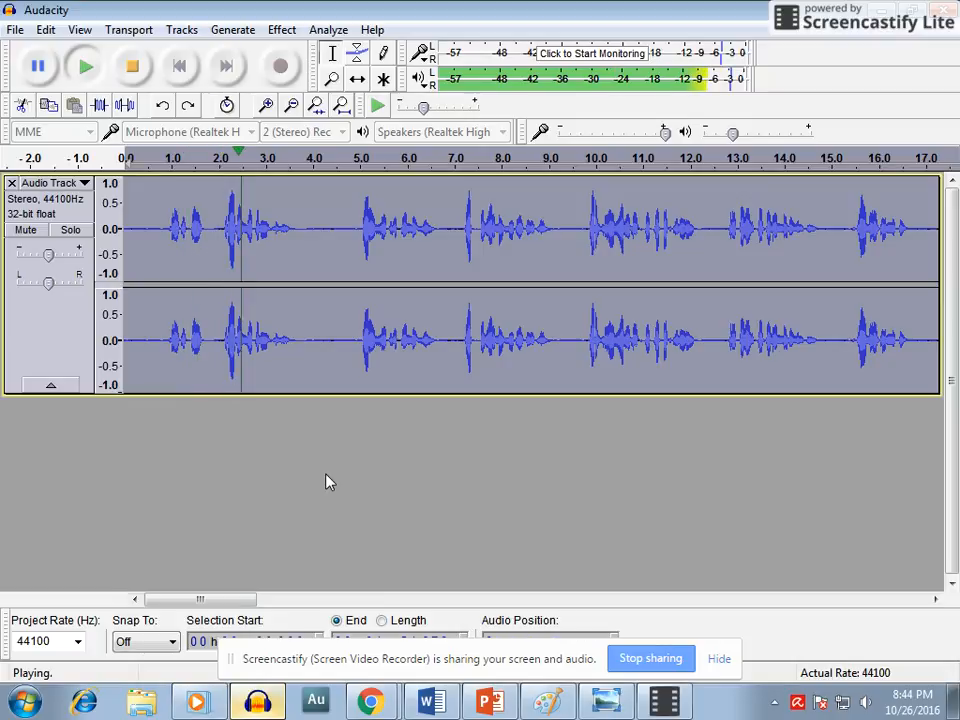
key("space")
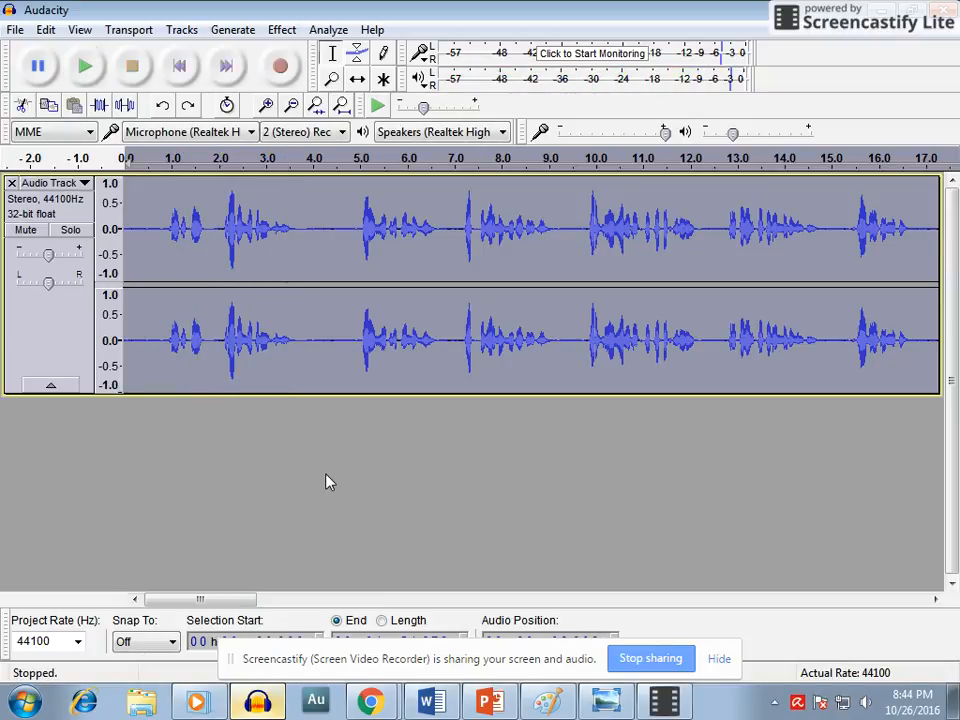
left_click_drag(311, 245, 349, 246)
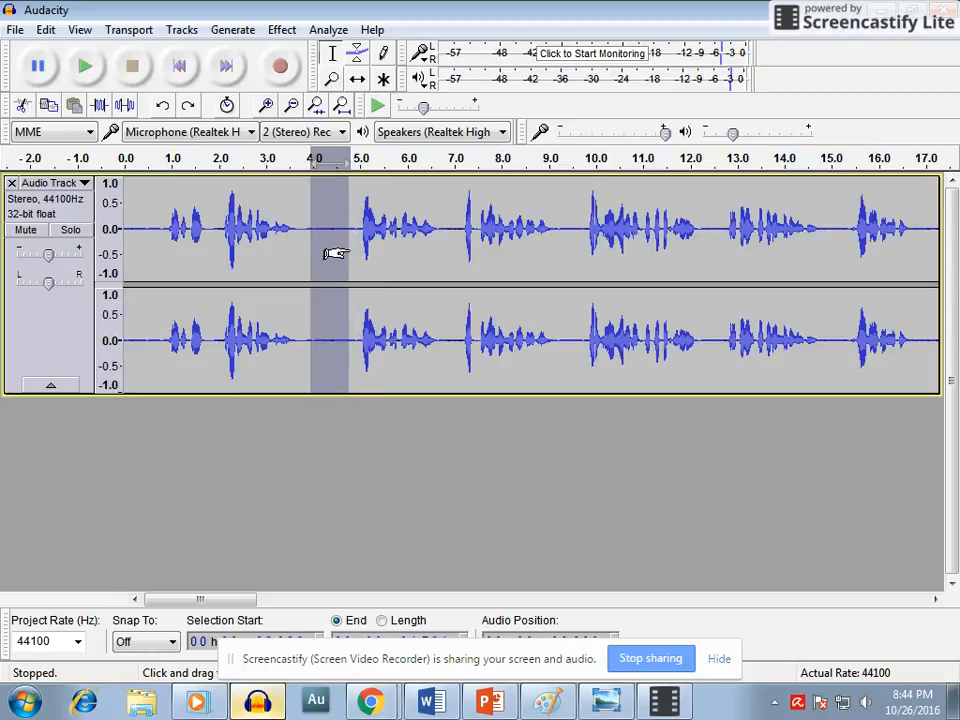
key("Delete")
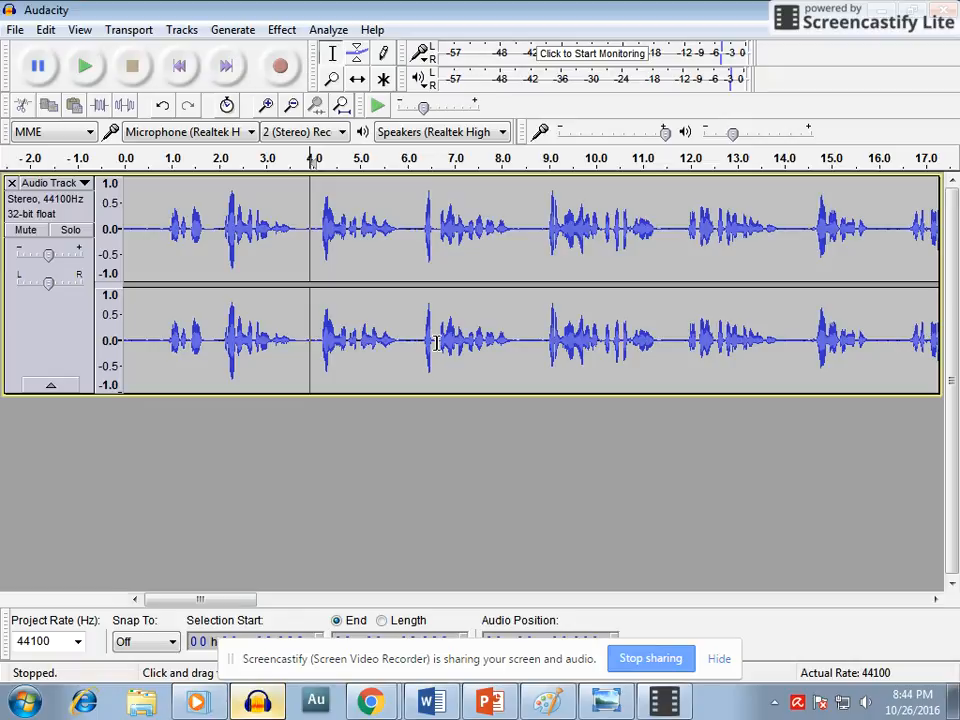
Enlarge the audio track's height and fit the whole recording in the timeline view.
left_click_drag(495, 393, 489, 508)
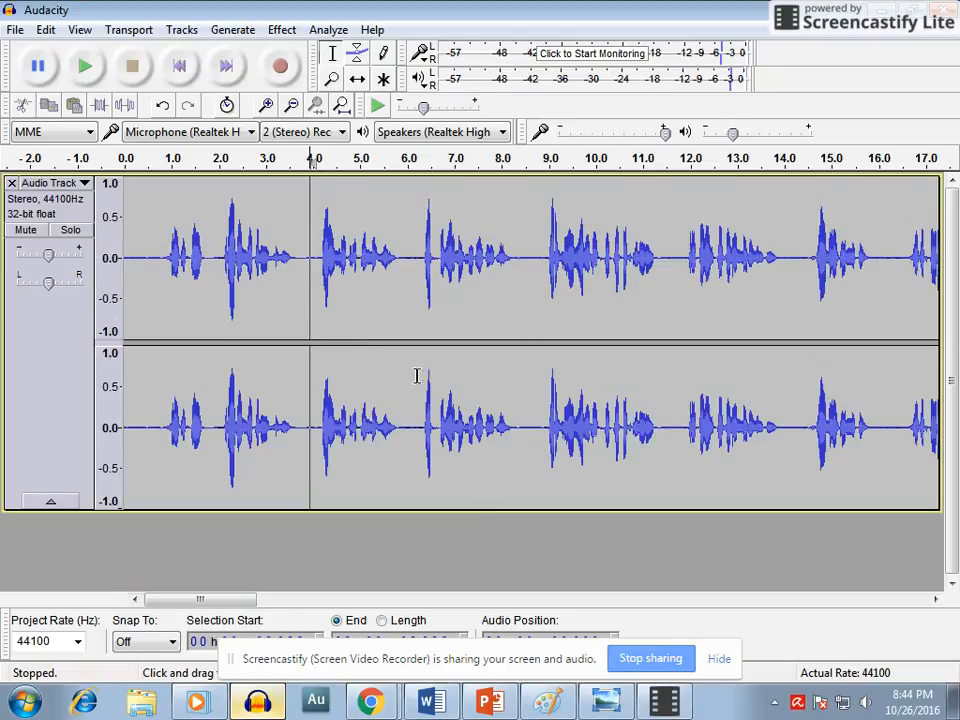
left_click(300, 108)
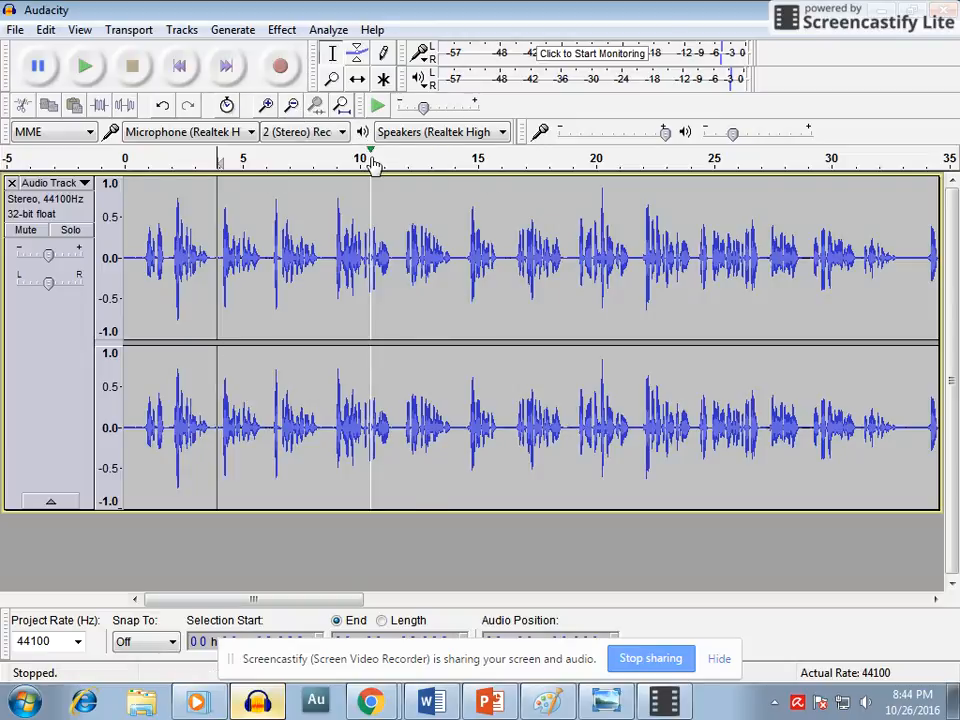
left_click(341, 105)
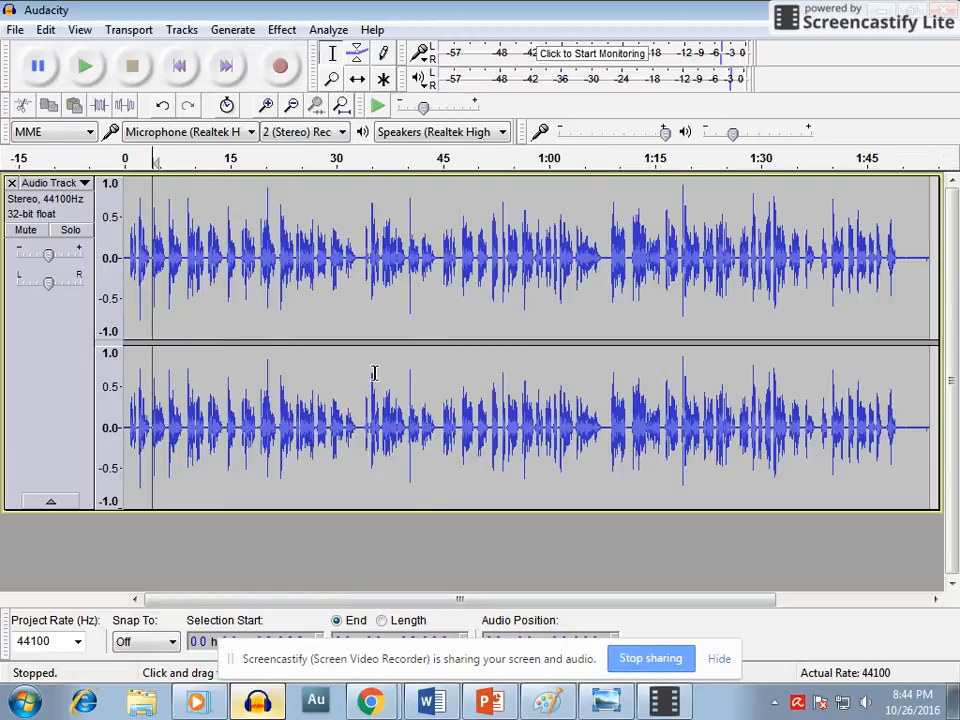
left_click_drag(930, 260, 156, 256)
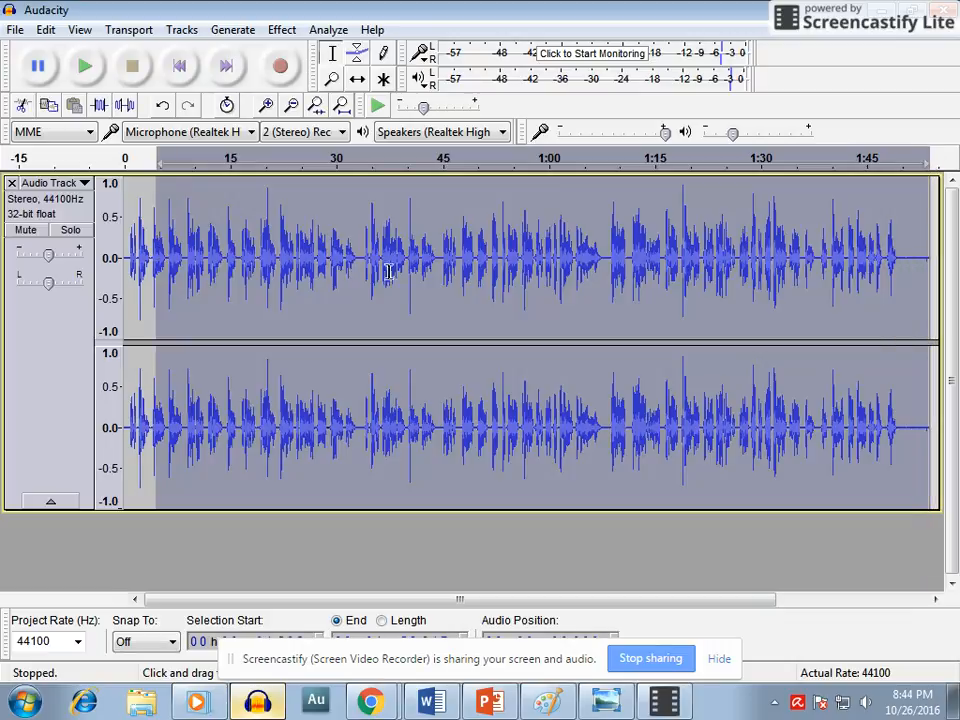
left_click(935, 264)
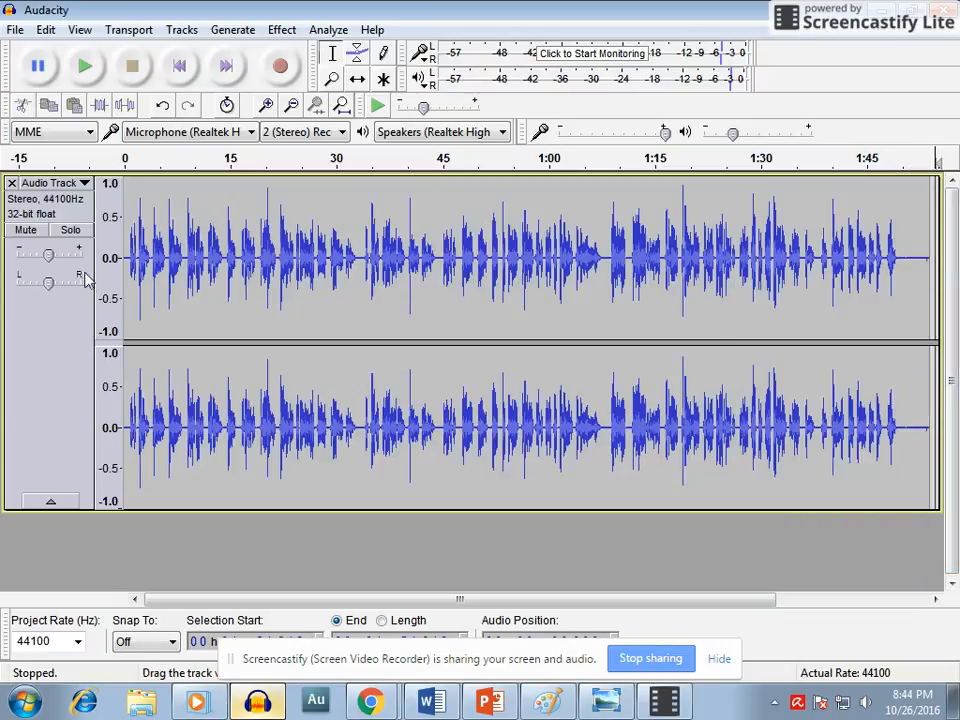
left_click(131, 260)
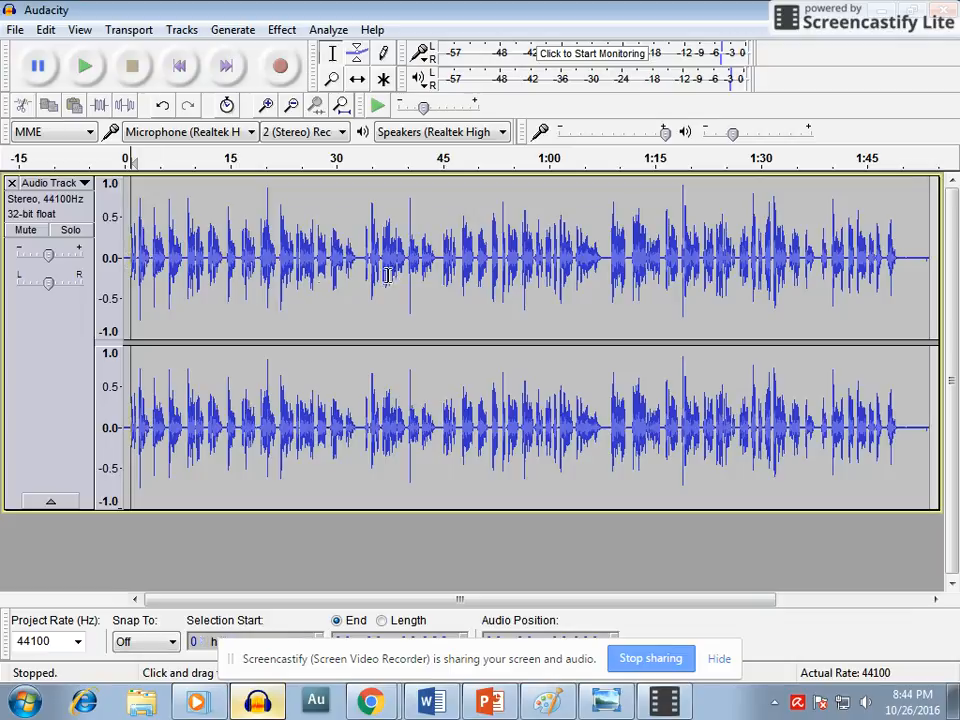
left_click(810, 285, "shift")
left_click(273, 383)
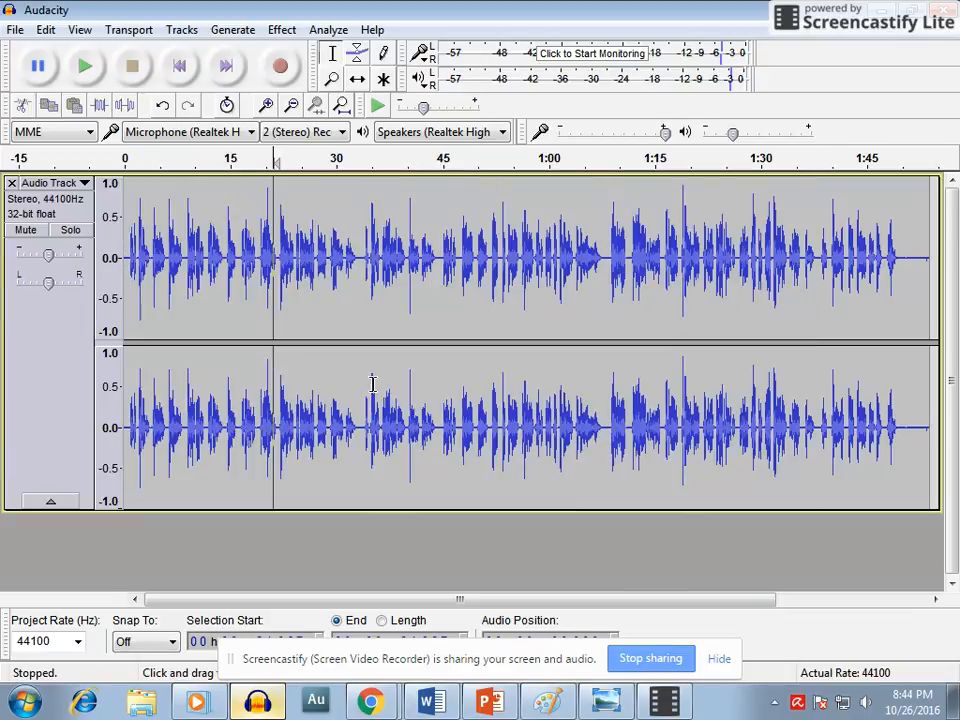
Normalize the entire track to a maximum amplitude of -1.0 dB with DC offset removal enabled.
key("ctrl+a")
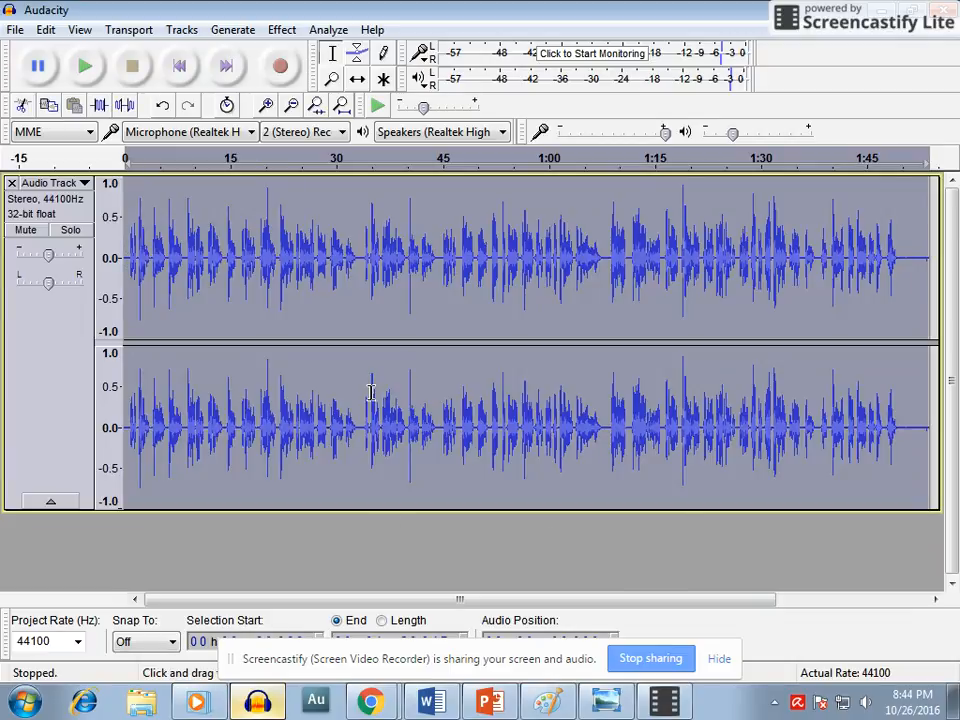
left_click(280, 31)
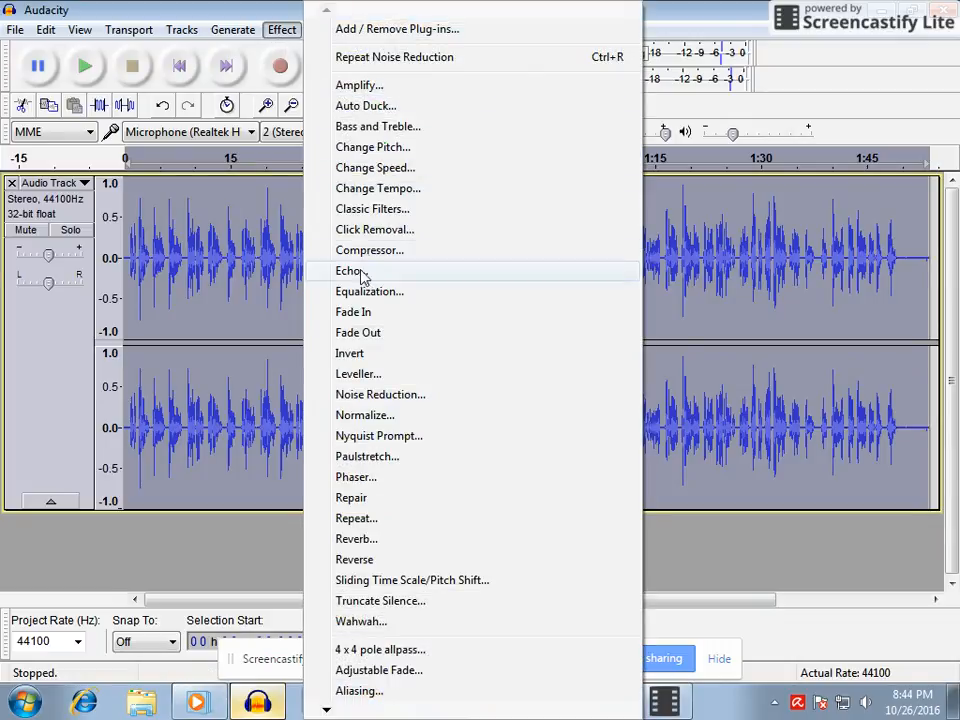
left_click(393, 416)
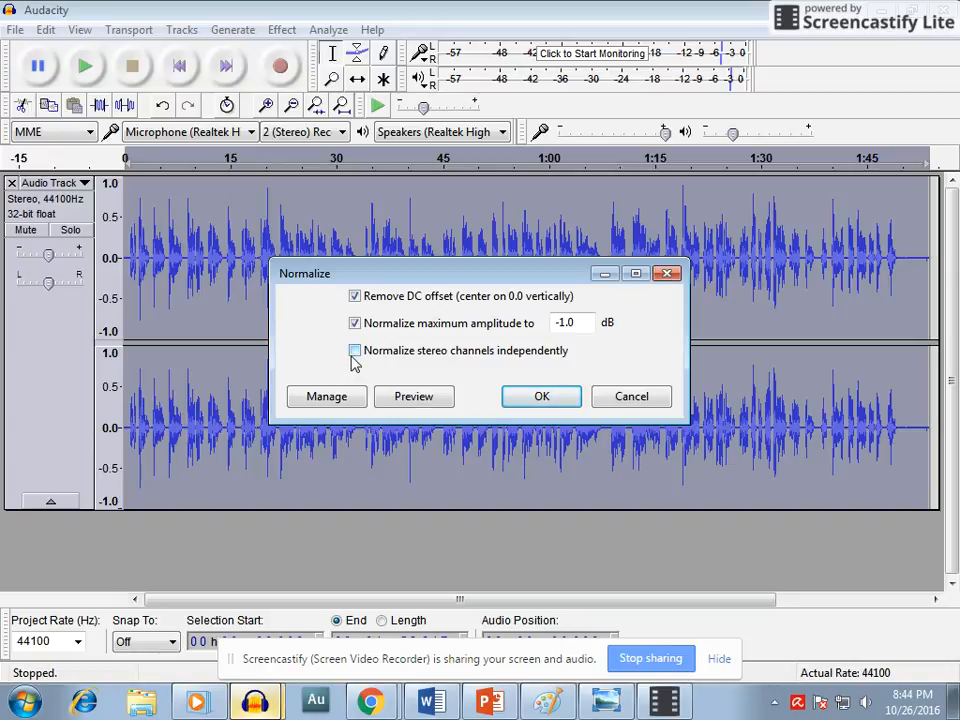
left_click(545, 399)
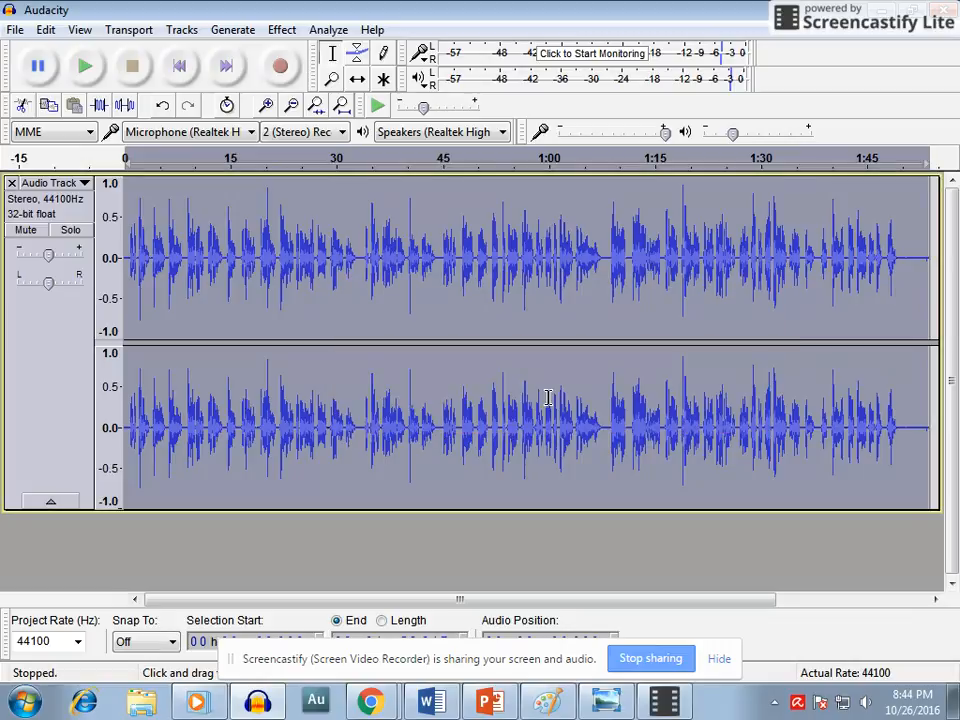
Compress the track with threshold -18 dB, noise floor -40 dB, ratio 2:1, attack 0.20 secs, release 1.0 secs and make-up gain enabled.
left_click(283, 30)
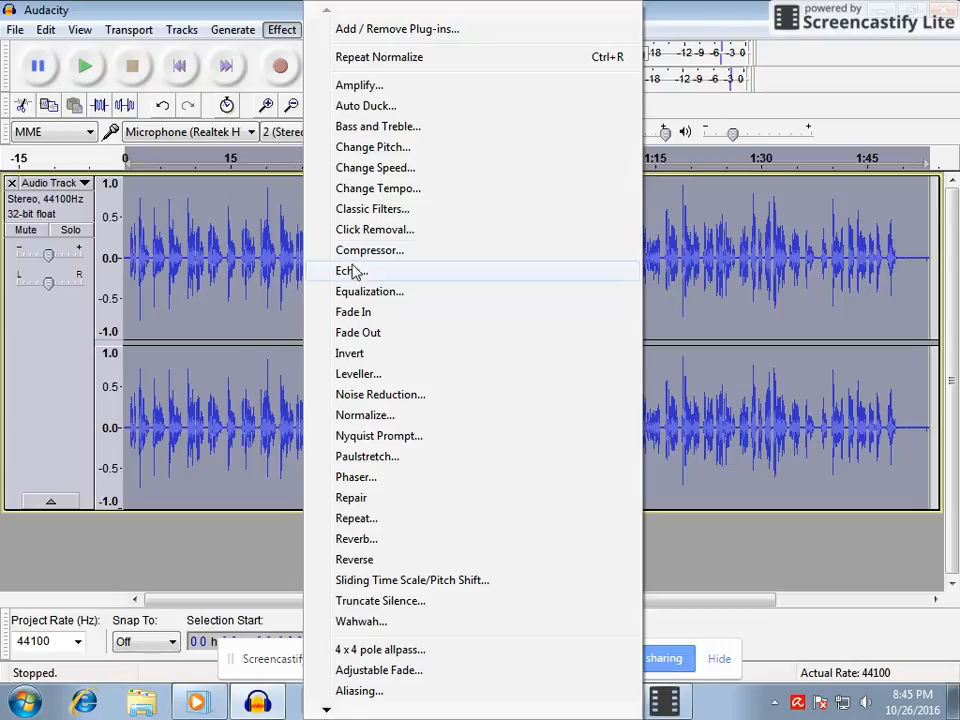
left_click(391, 251)
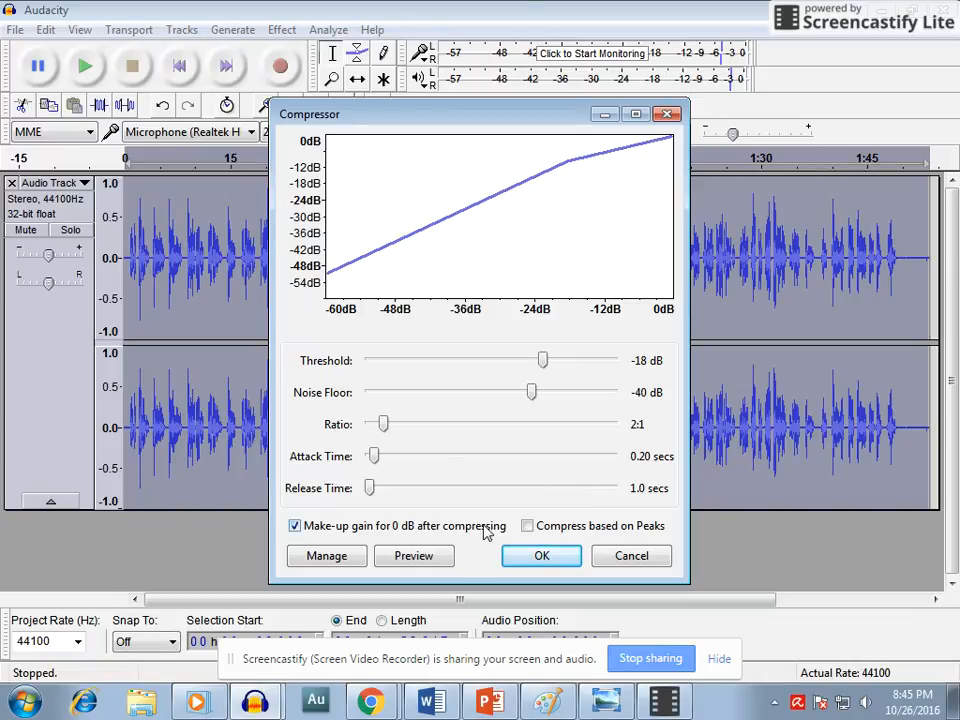
left_click(543, 558)
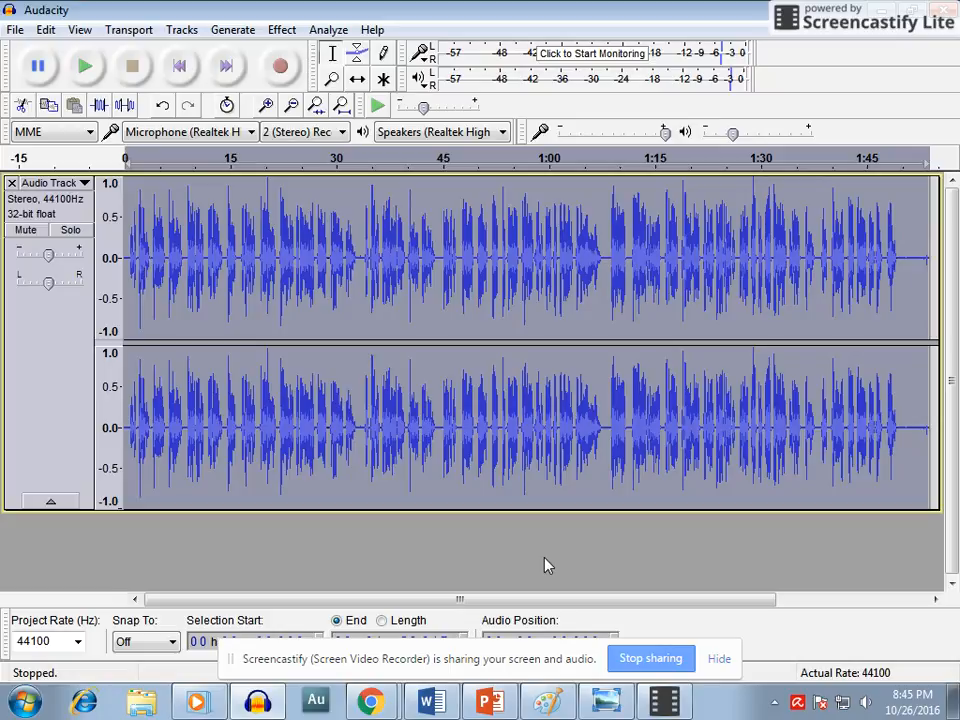
Normalize the compressed track again with the same settings.
left_click(282, 30)
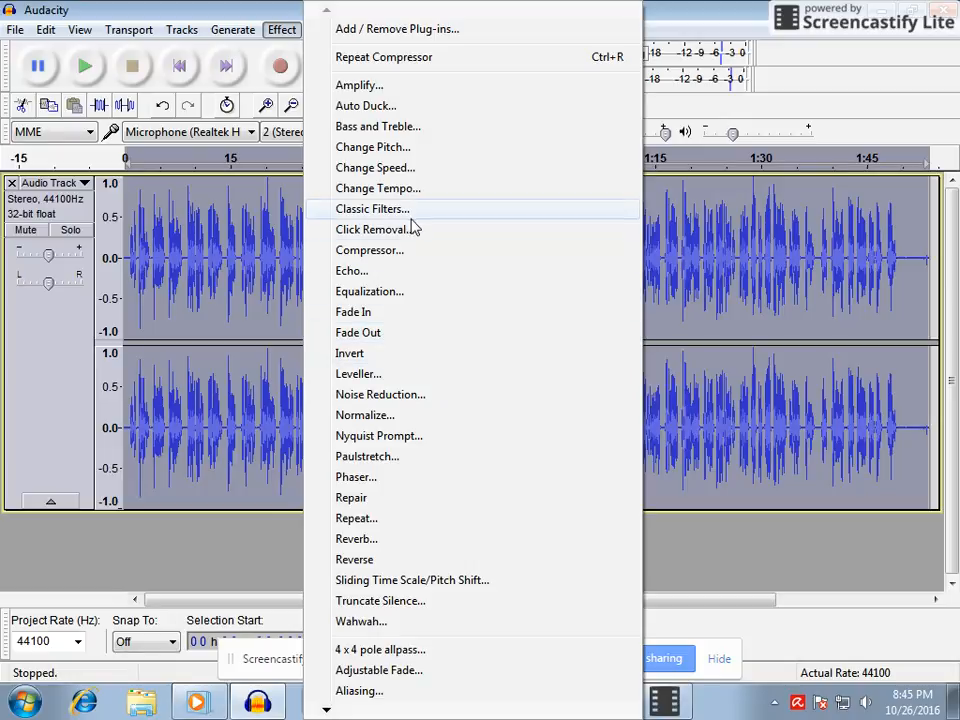
left_click(420, 416)
left_click(538, 396)
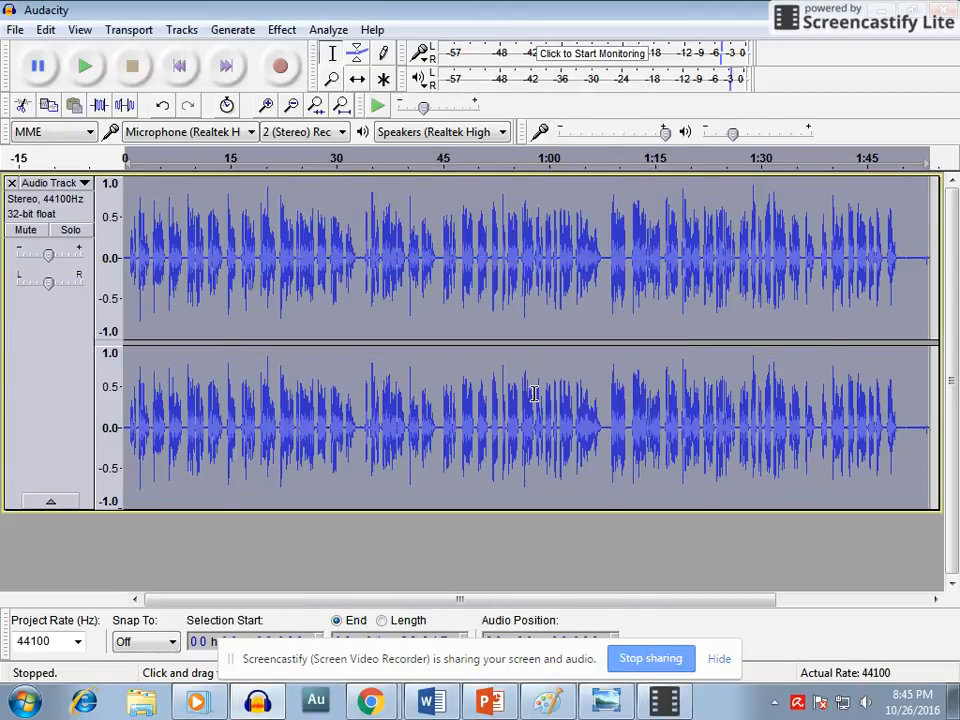
Apply Equalization with the Bass Boost curve to the whole track.
left_click(284, 31)
left_click(375, 293)
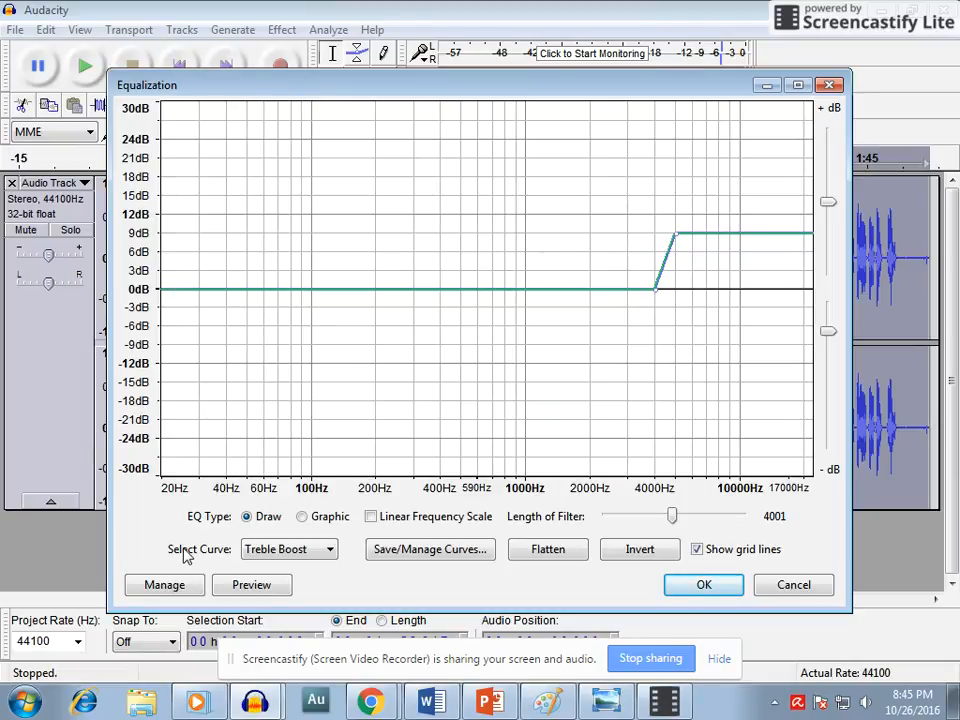
left_click(315, 553)
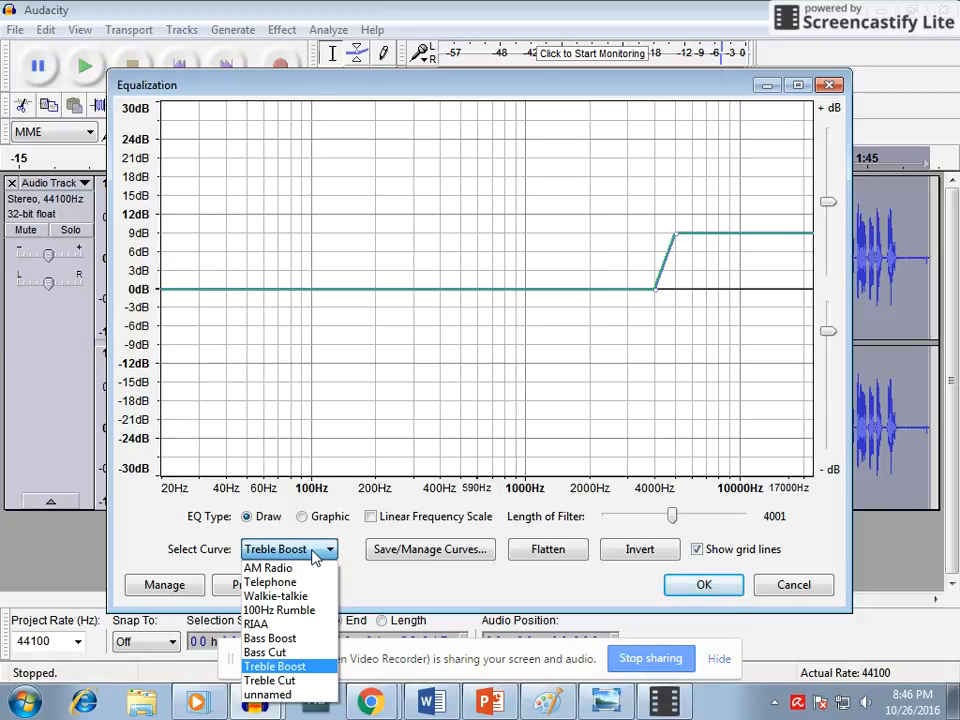
left_click(301, 639)
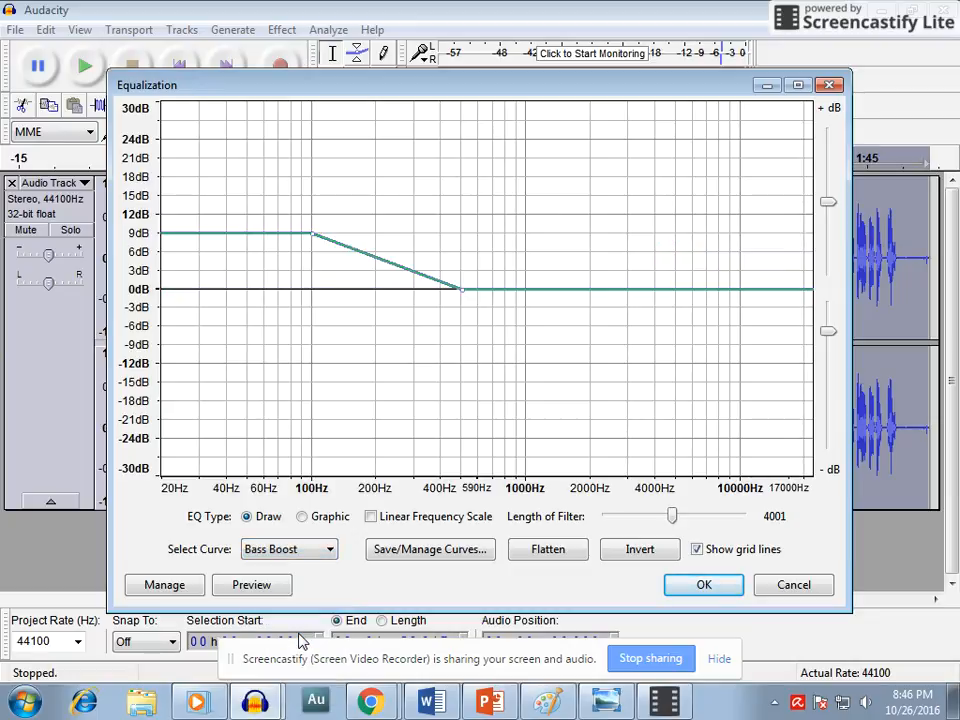
left_click(704, 584)
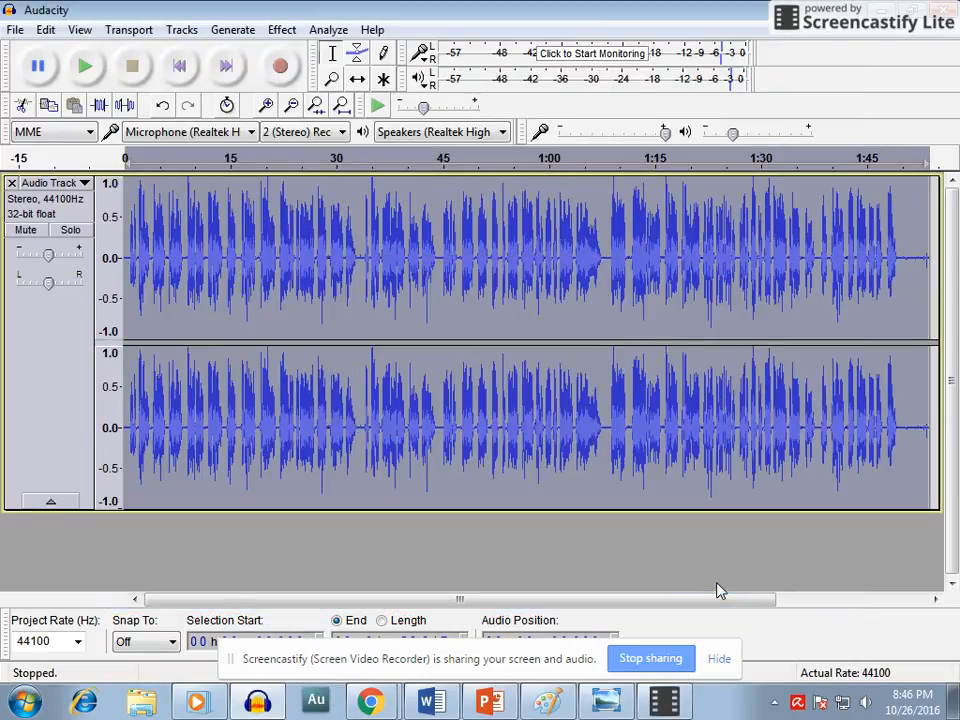
Apply a second Equalization with the Treble Boost curve to the whole track.
left_click(282, 29)
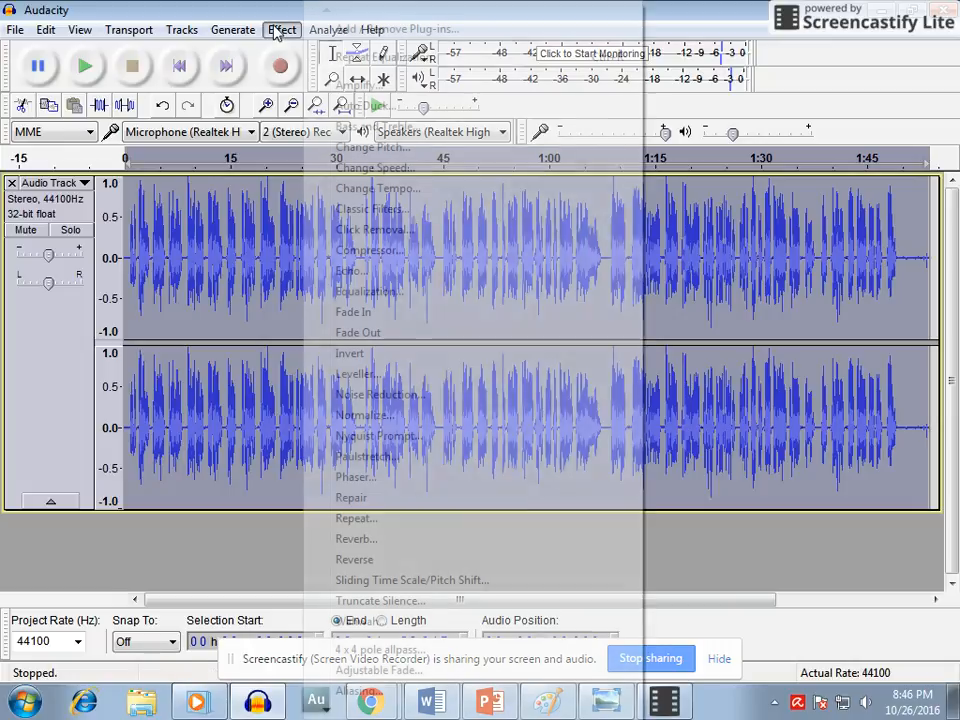
left_click(395, 297)
left_click(310, 552)
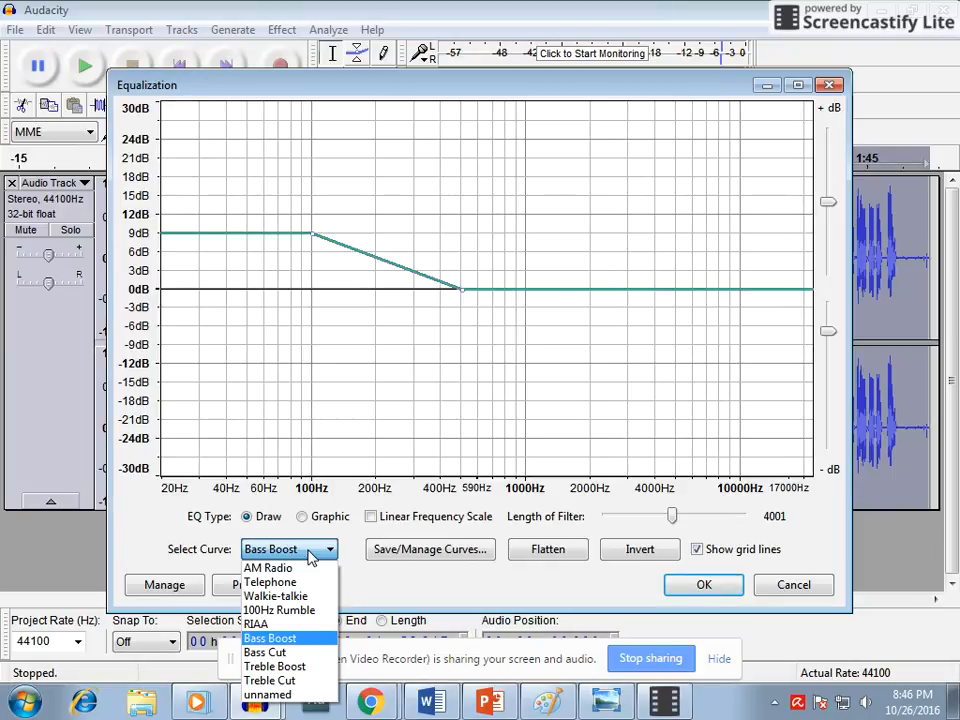
left_click(305, 666)
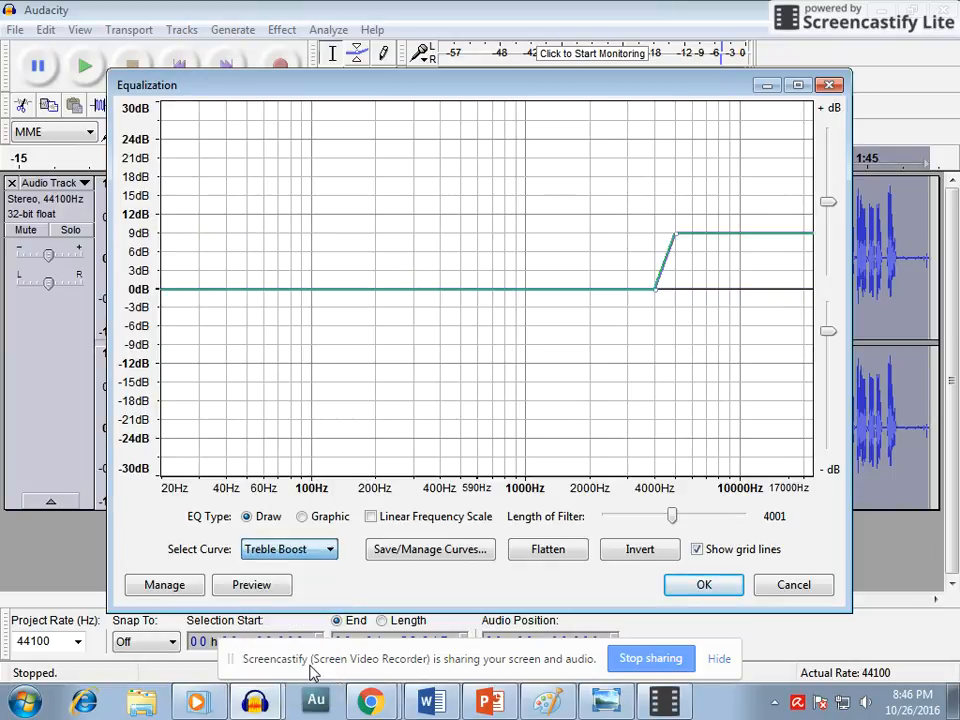
left_click(706, 584)
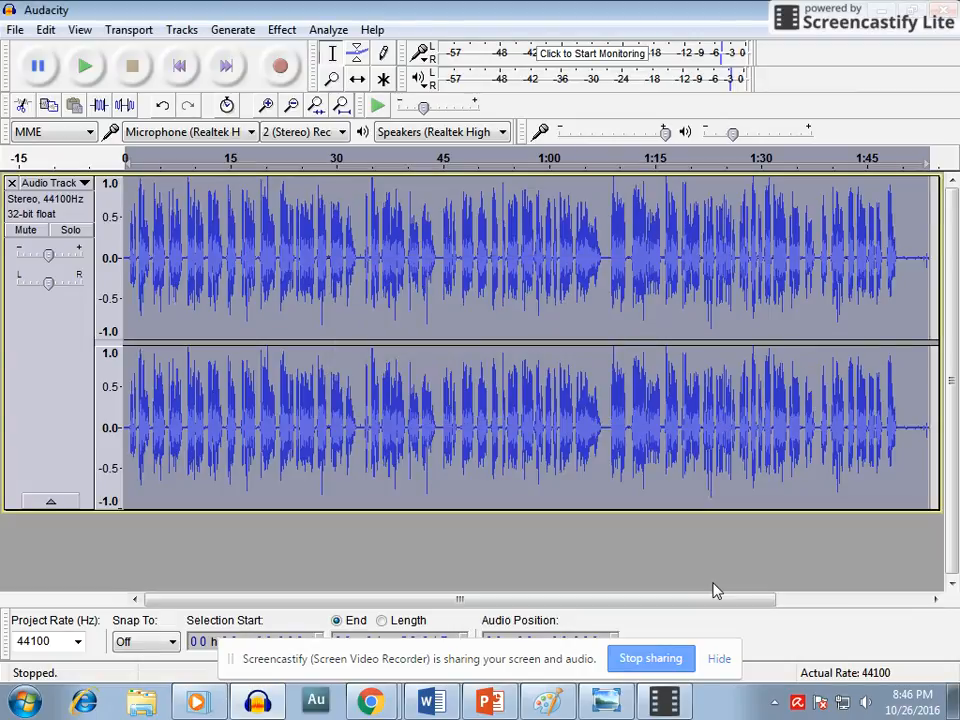
Apply the Hard Limiter to the track with a dB limit of -2.00, wet level 1.0 and residue level 0.0.
left_click(282, 29)
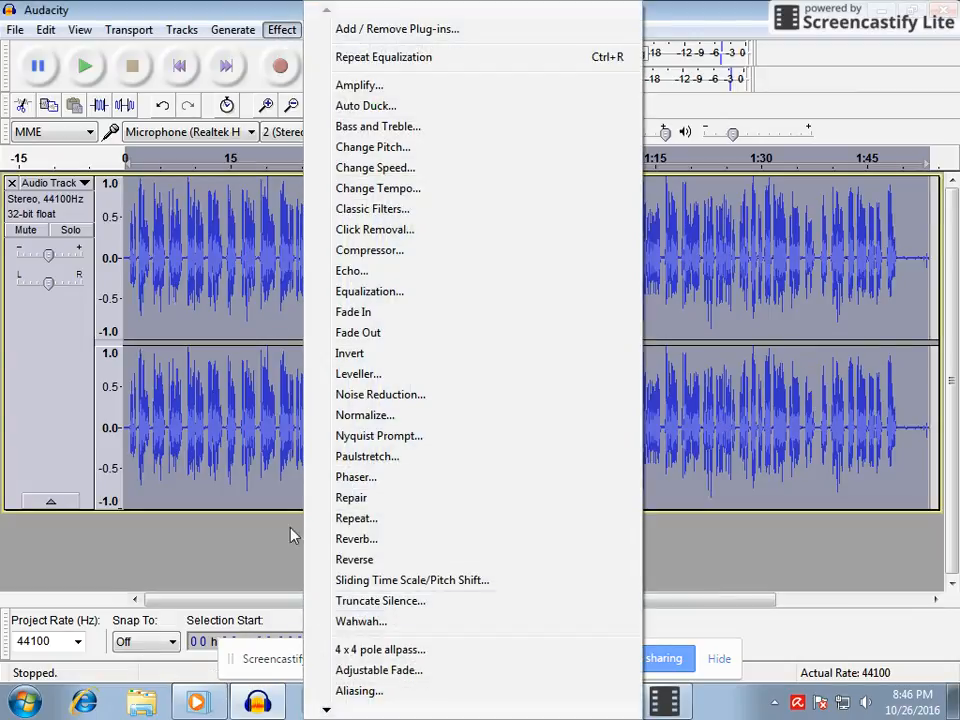
mouse_move(326, 709)
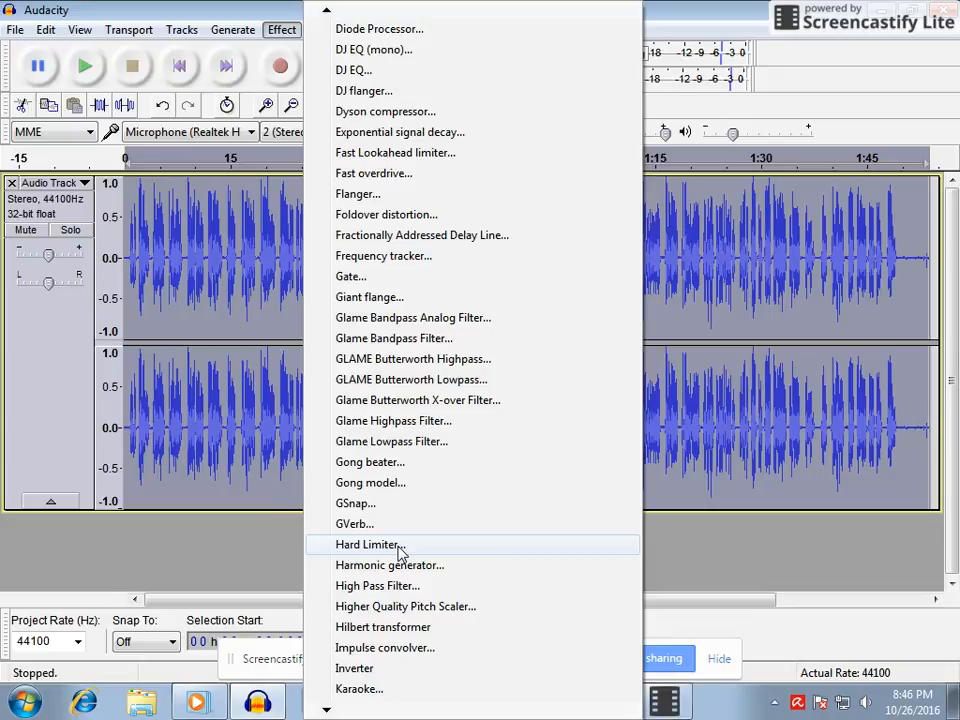
left_click(369, 548)
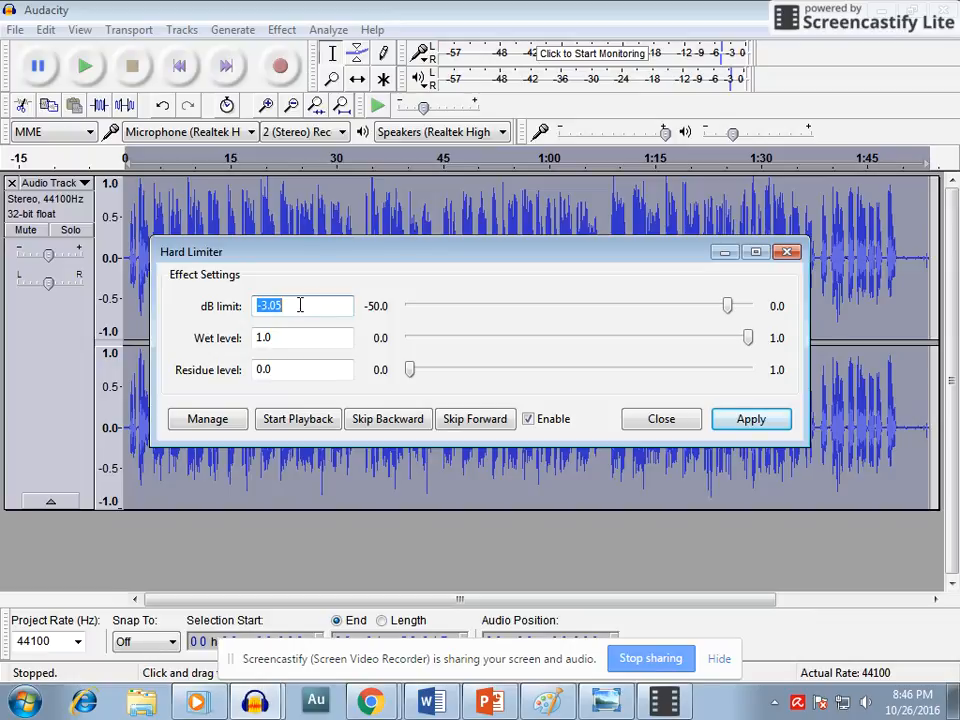
key("BackSpace")
type("-2.")
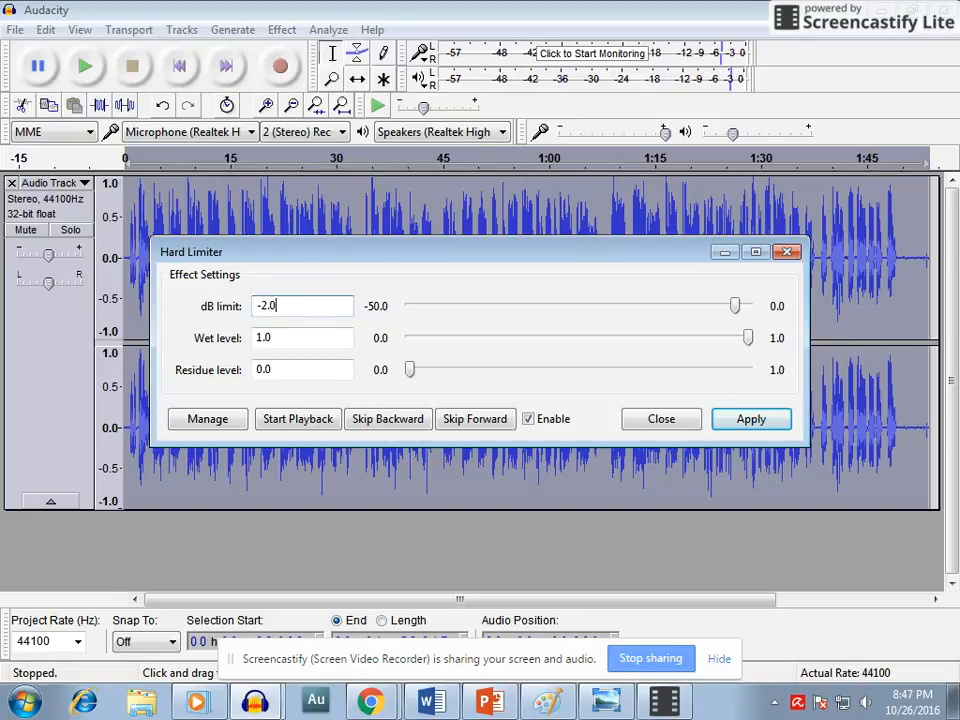
left_click(733, 427)
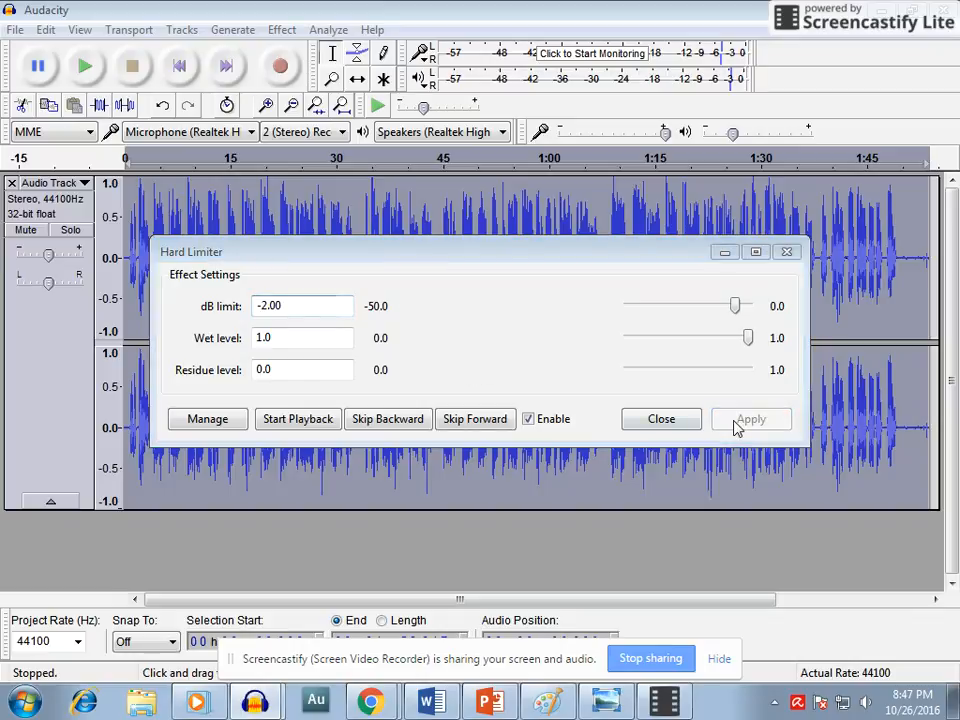
left_click(636, 421)
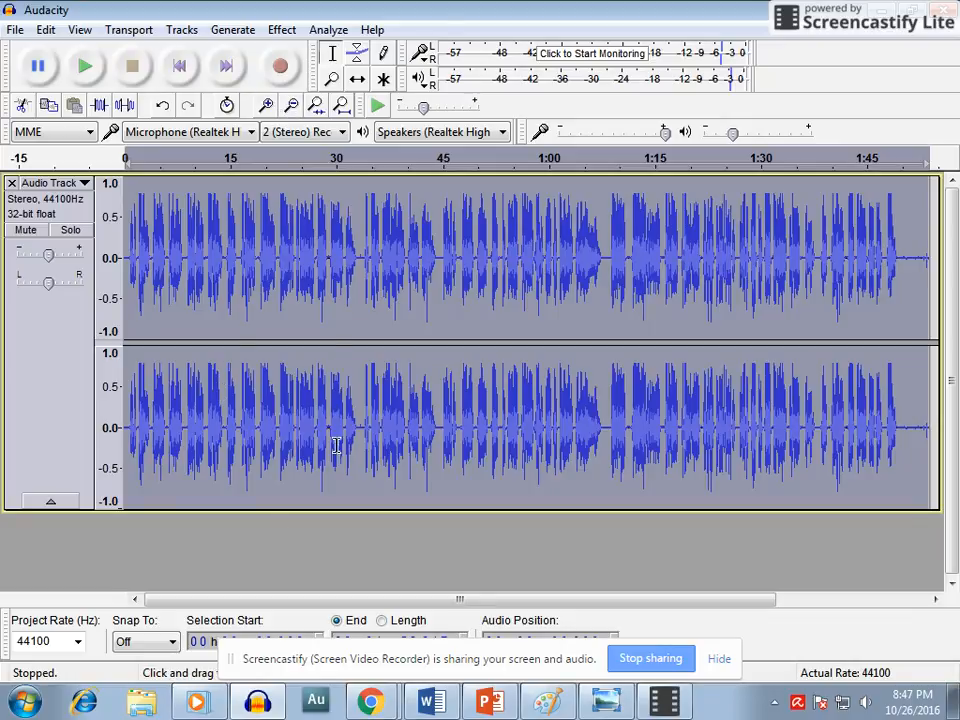
Normalize the limited track to a maximum amplitude of -1.0 dB with DC offset removal enabled.
left_click(282, 29)
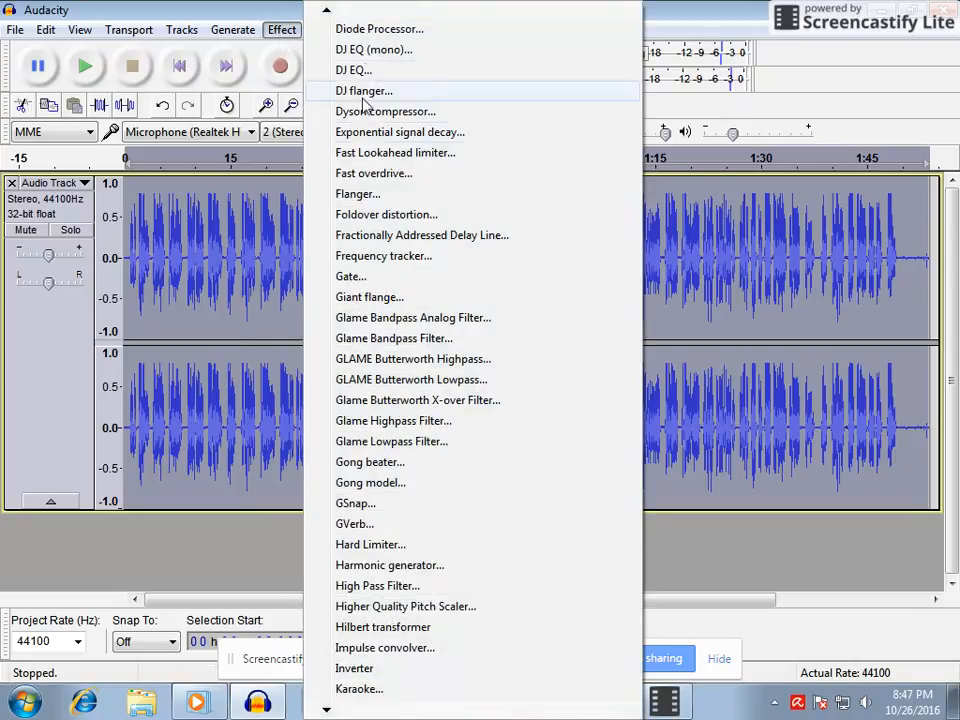
mouse_move(327, 10)
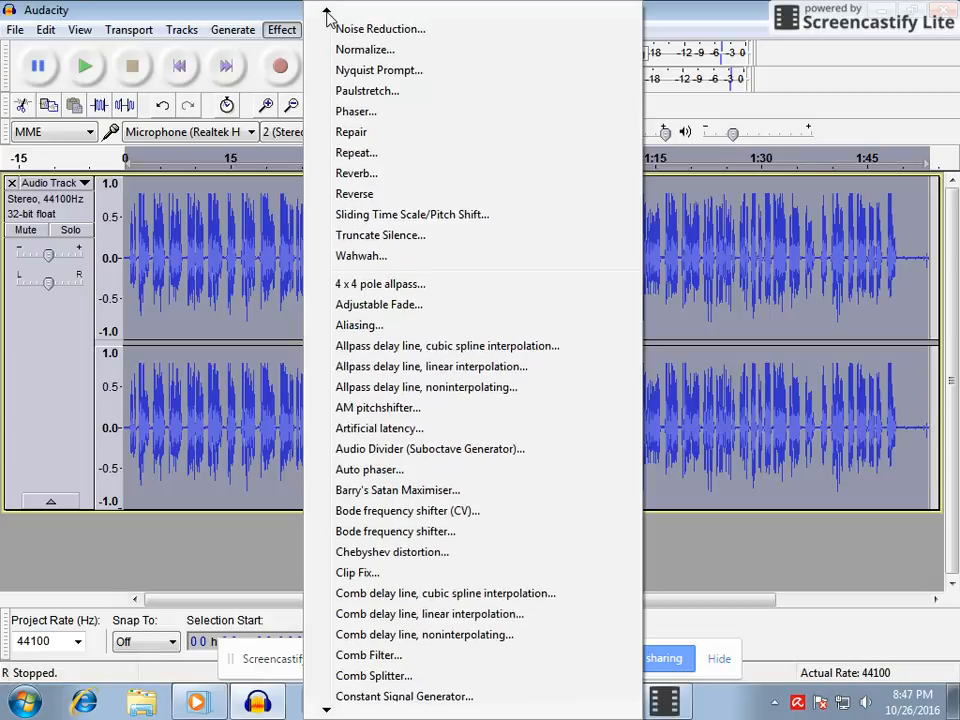
left_click(375, 136)
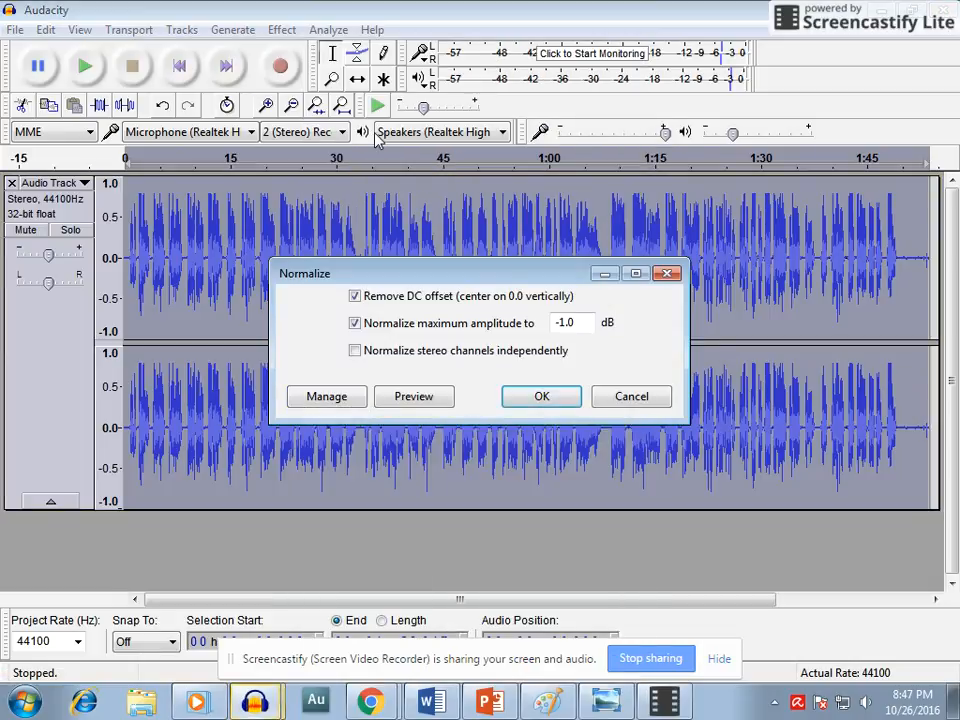
left_click(563, 409)
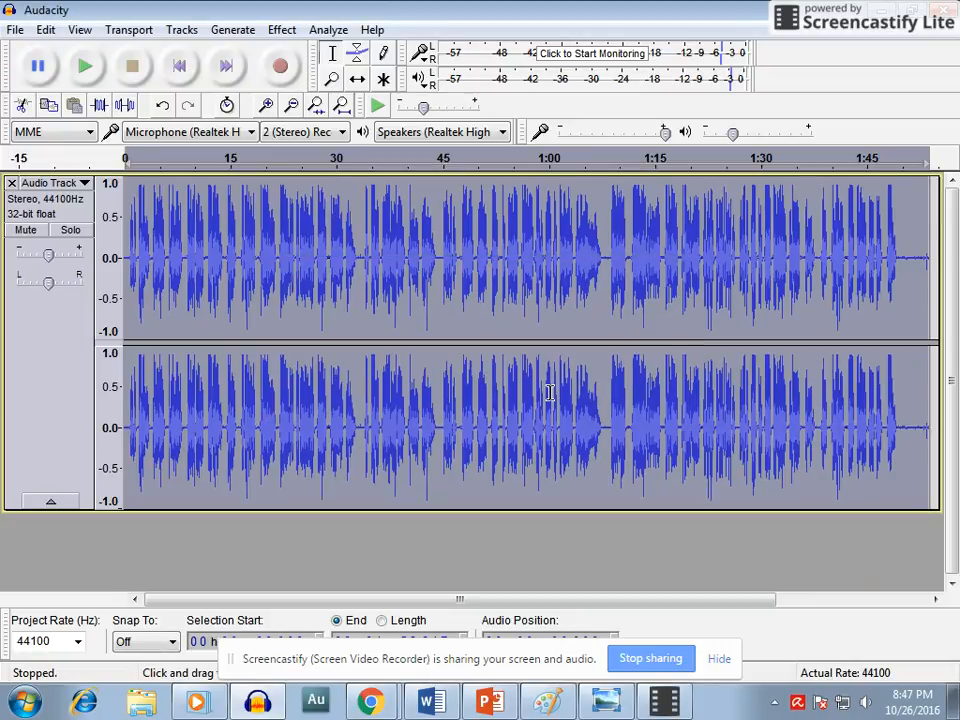
Play the quiet tail of the track from about 1:49.5 to check its background noise, adjusting the speaker volume.
left_click(902, 281)
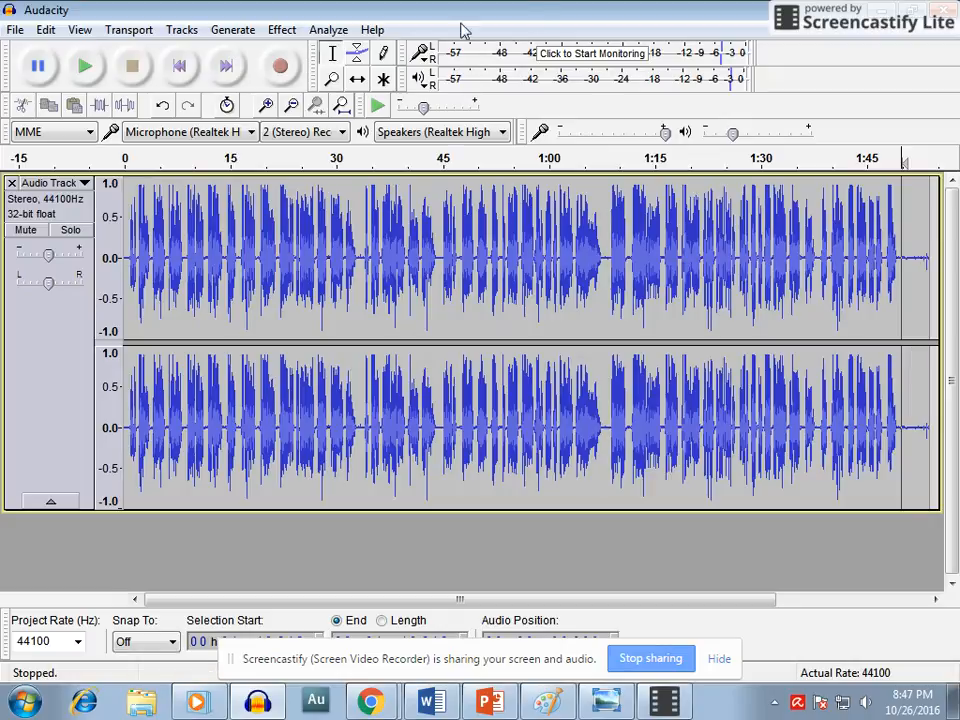
left_click(268, 106)
left_click(268, 106)
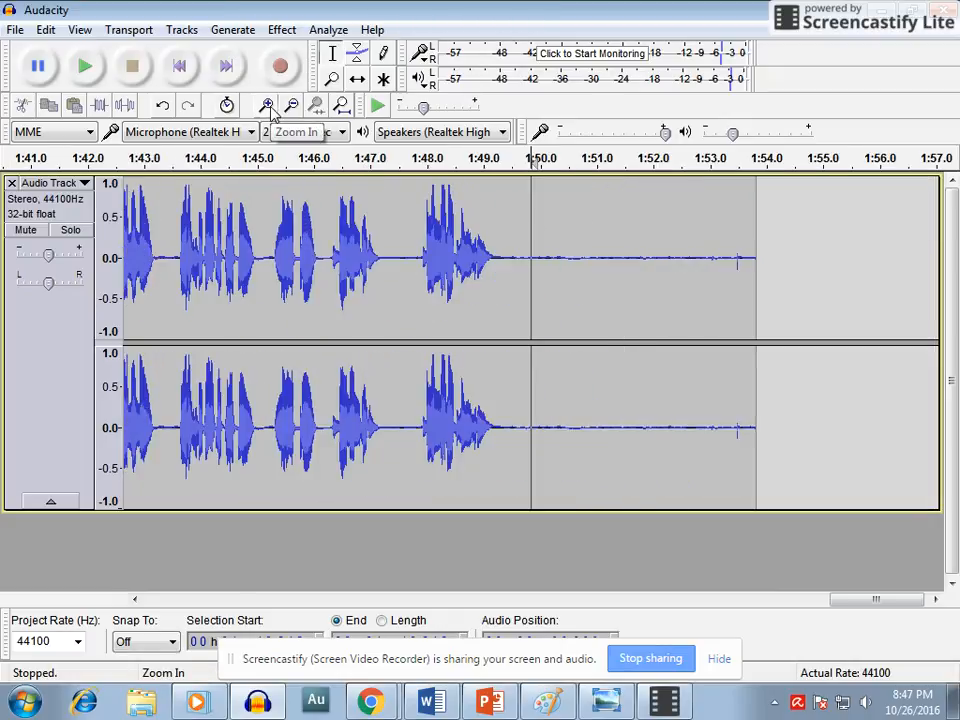
left_click(512, 264)
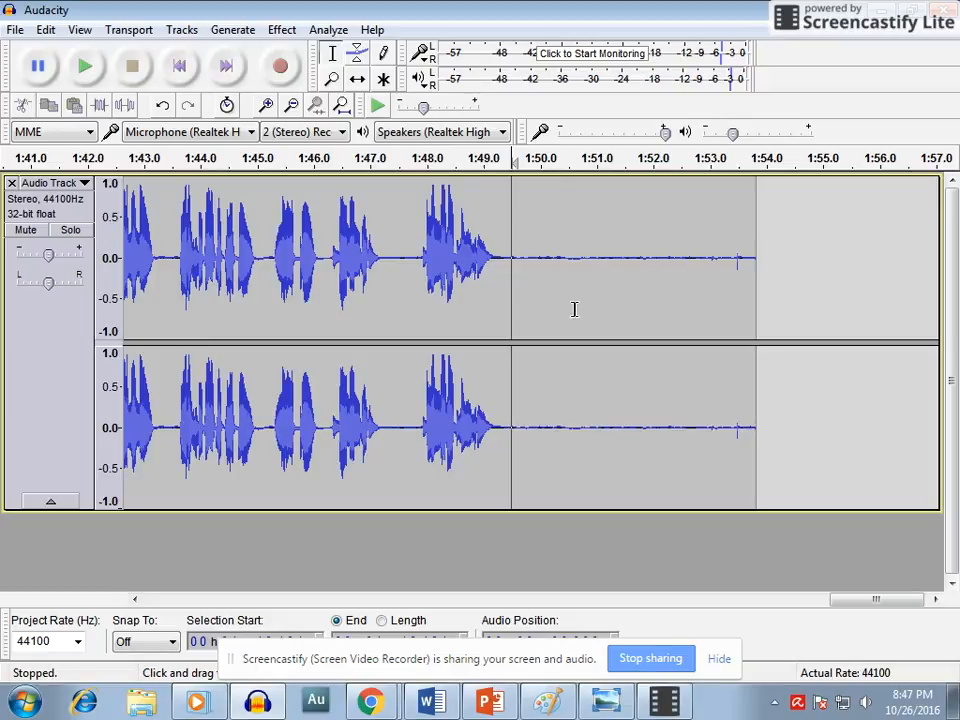
key("space")
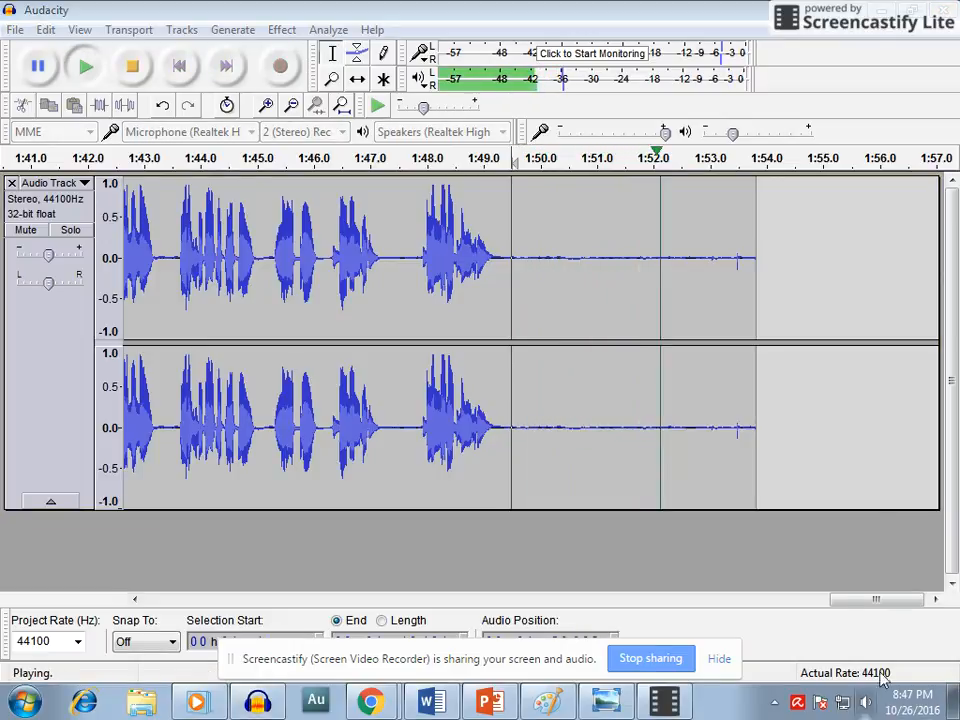
left_click(866, 703)
scroll(884, 661, "down", 5)
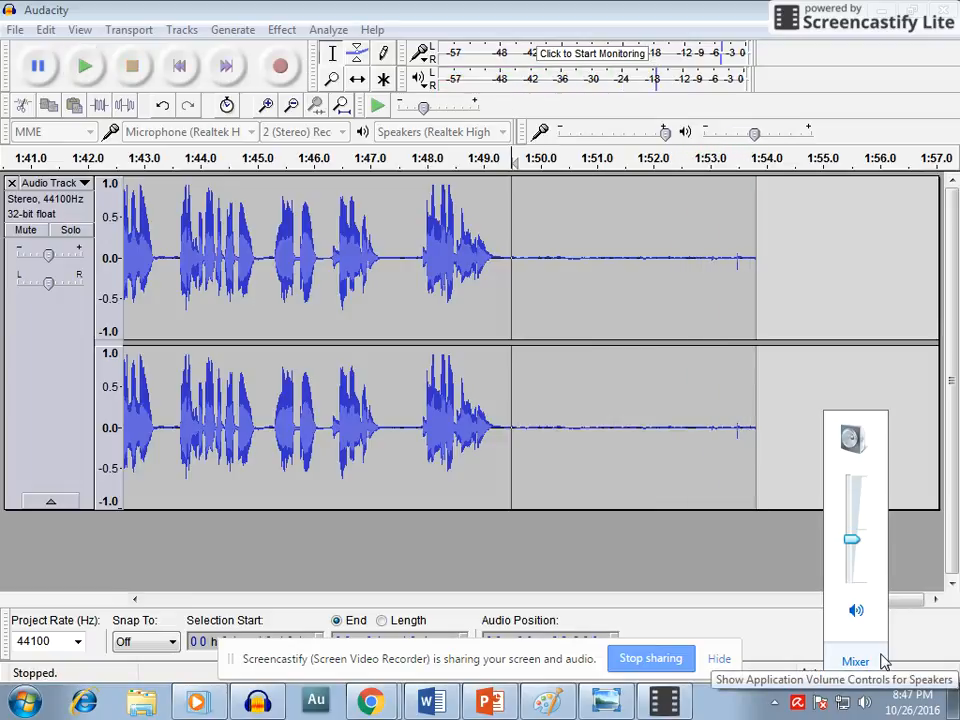
Capture a noise profile for Noise Reduction from the quiet tail between about 1:49.7 and 1:53.2.
left_click(501, 437)
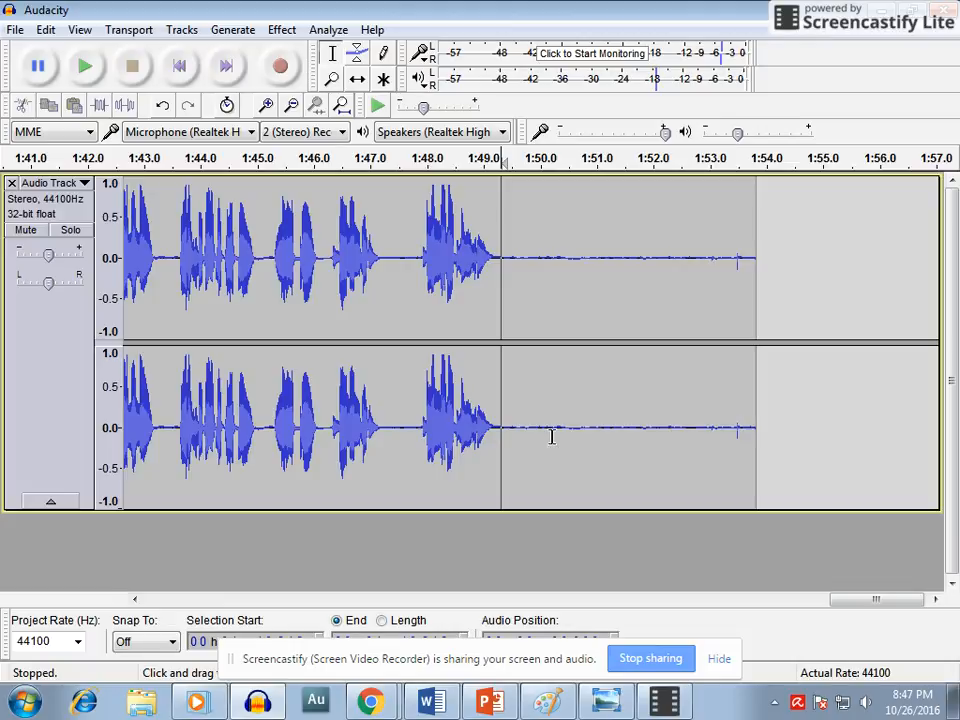
left_click(509, 258)
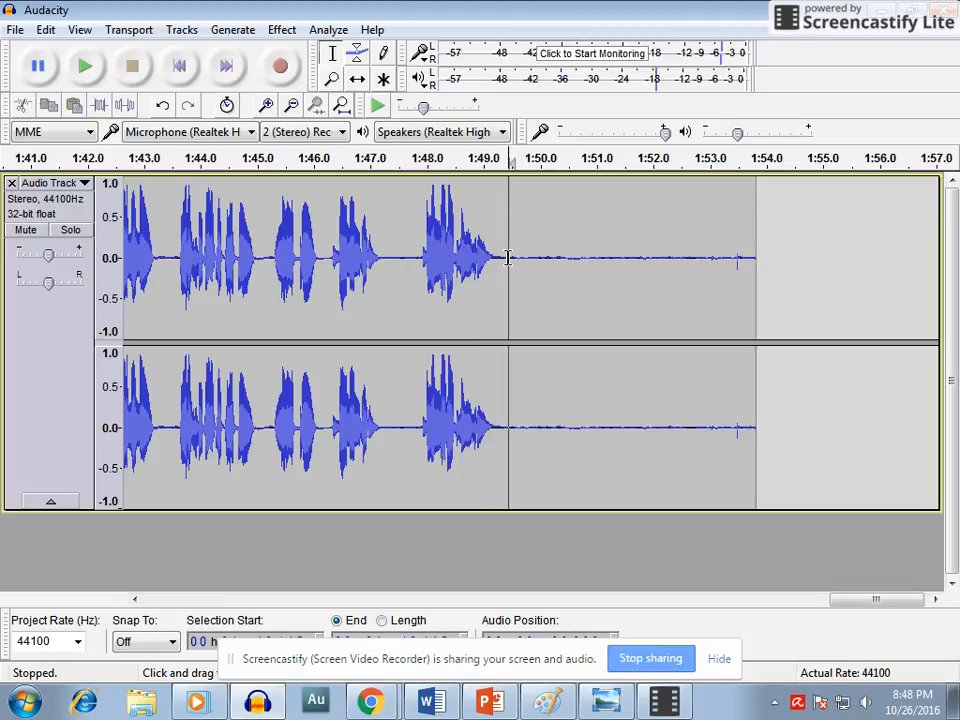
left_click(638, 260, "shift")
left_click(705, 262)
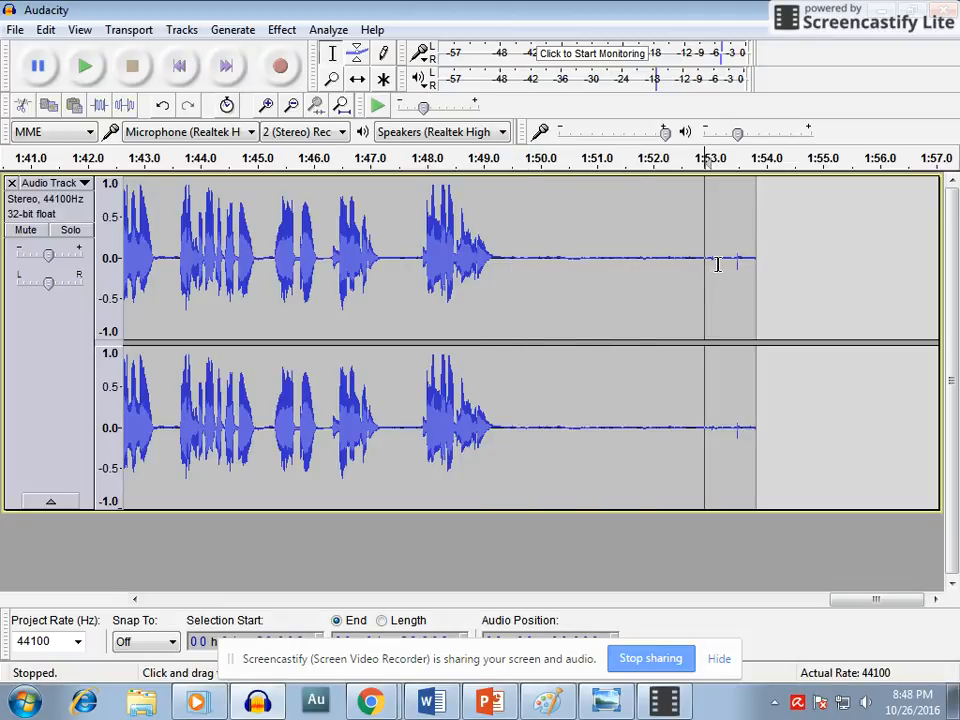
left_click(721, 264)
left_click(523, 266, "shift")
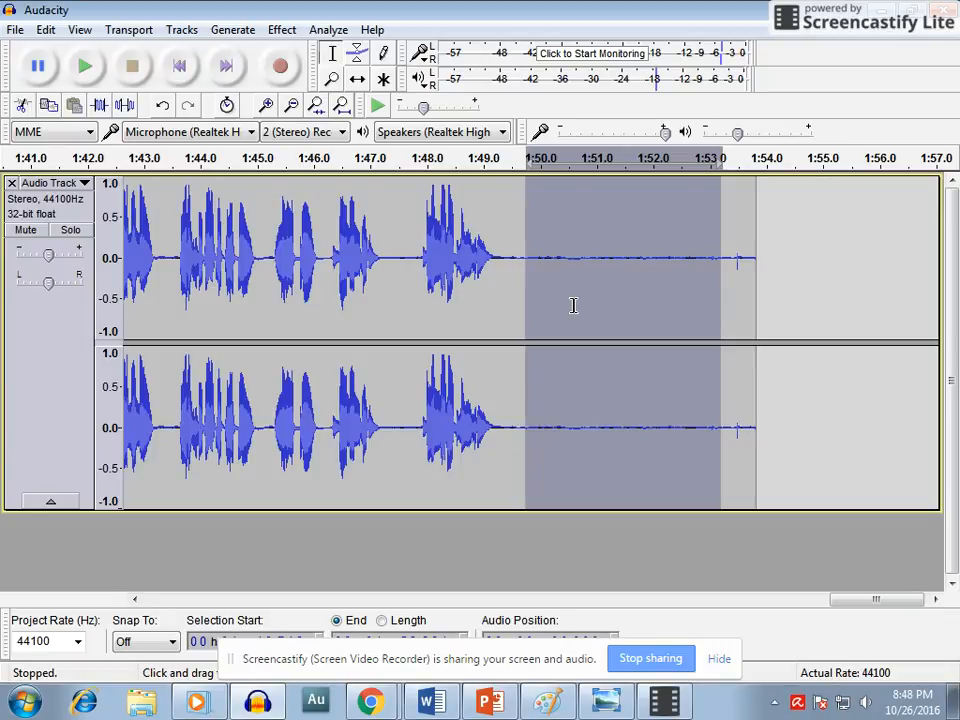
left_click(283, 31)
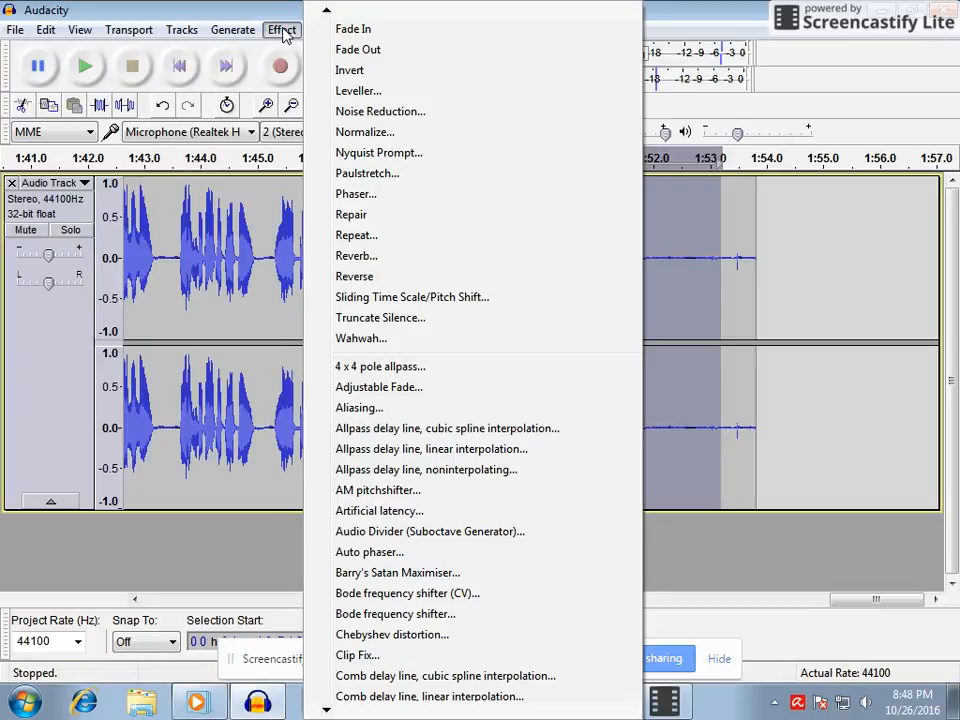
left_click(394, 113)
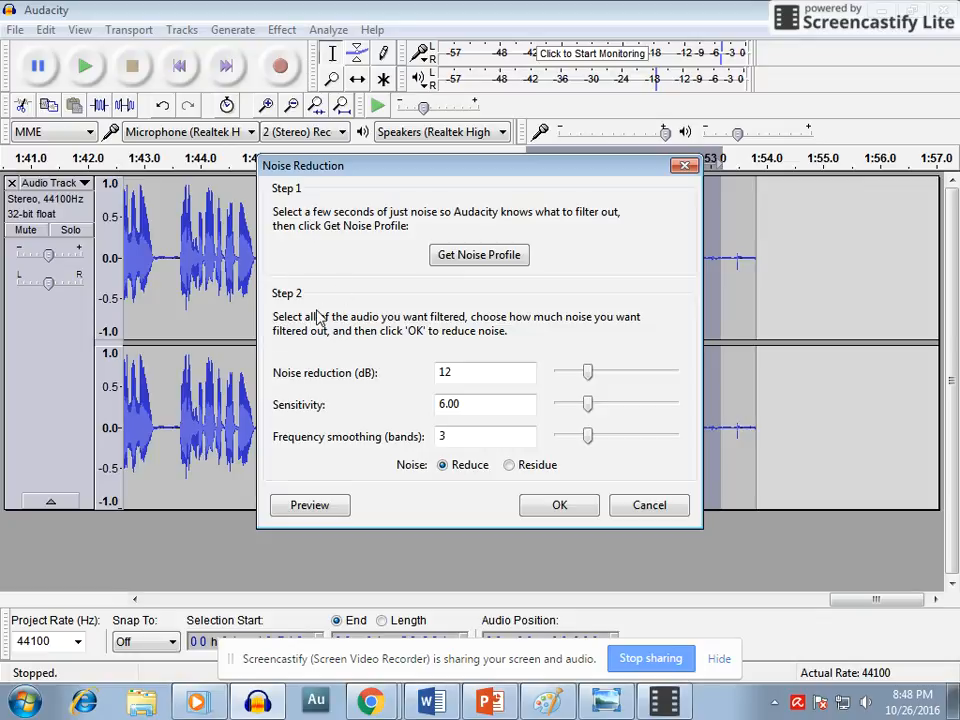
left_click(479, 256)
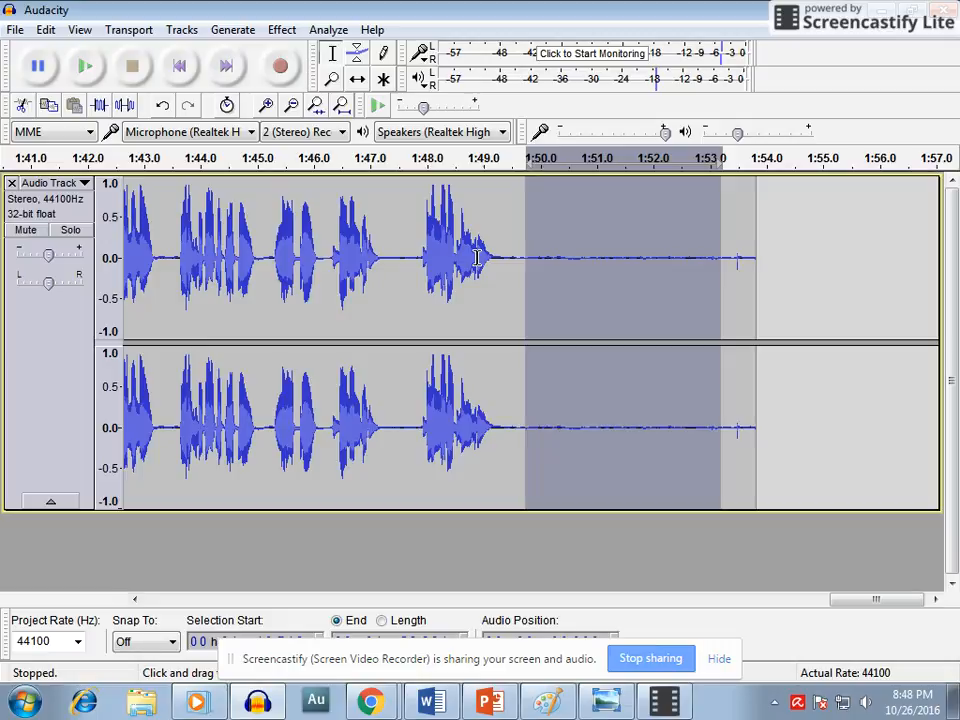
Apply Noise Reduction to the whole track with 12 dB reduction, sensitivity 6.00 and 3 frequency smoothing bands.
key("ctrl+a")
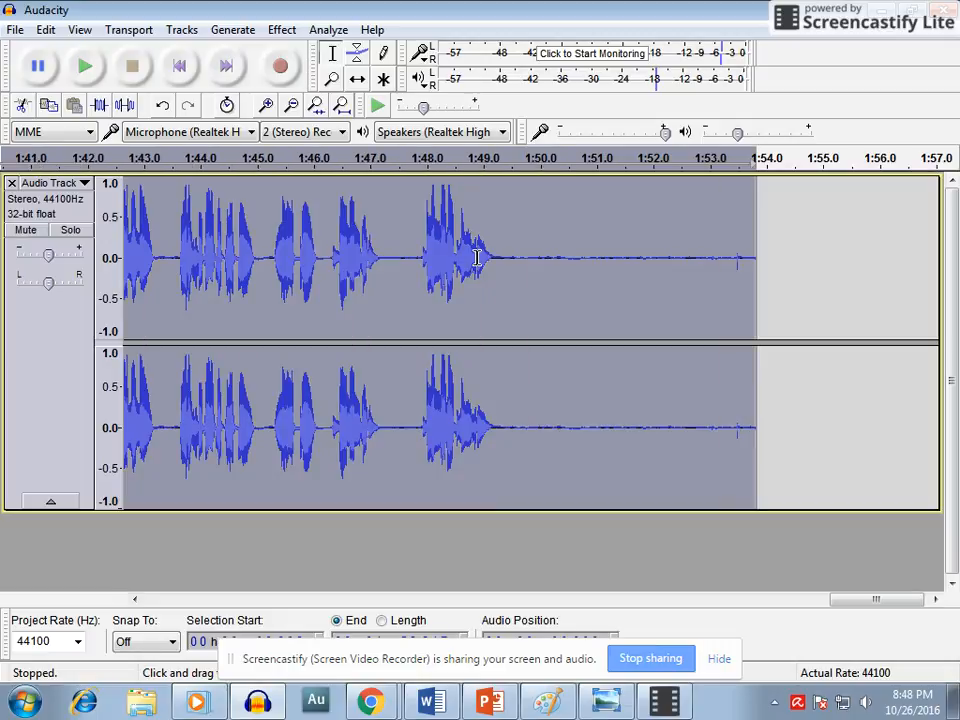
left_click(282, 29)
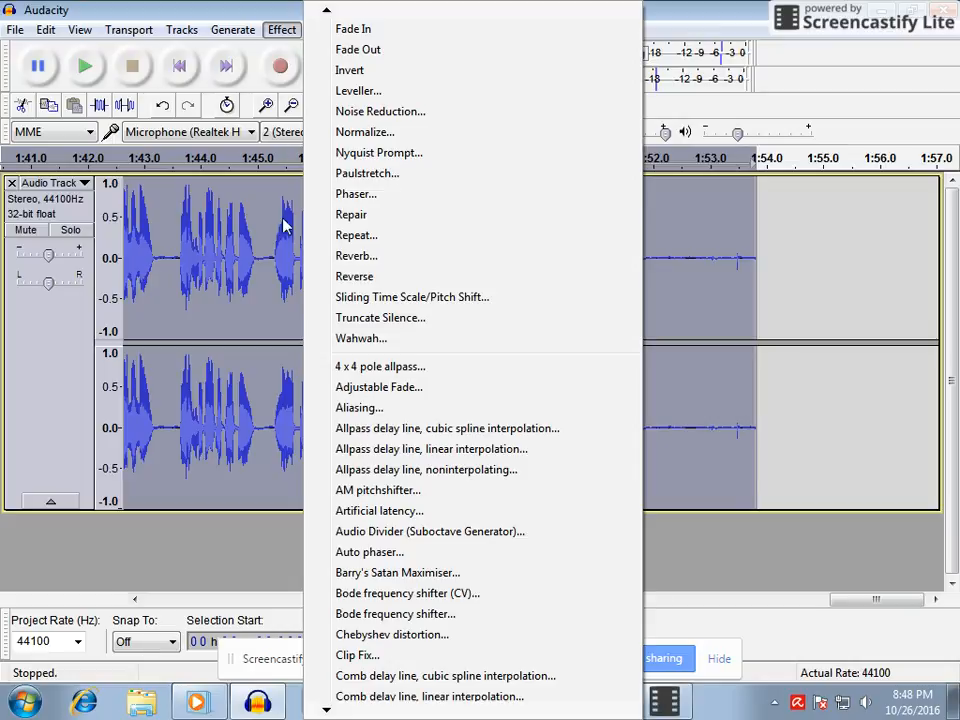
left_click(370, 111)
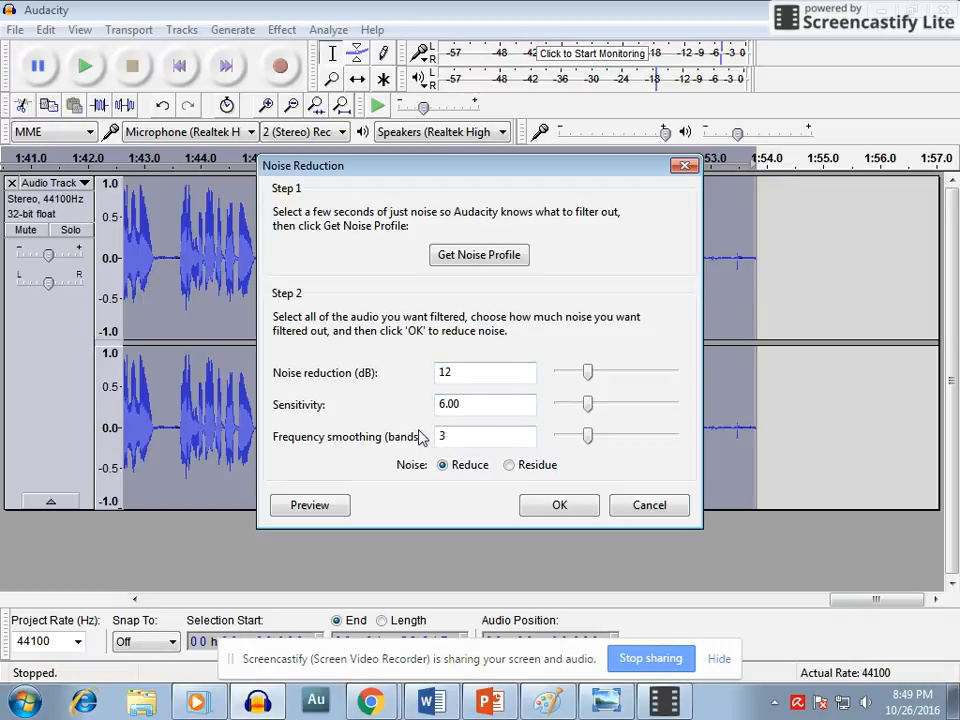
left_click(578, 511)
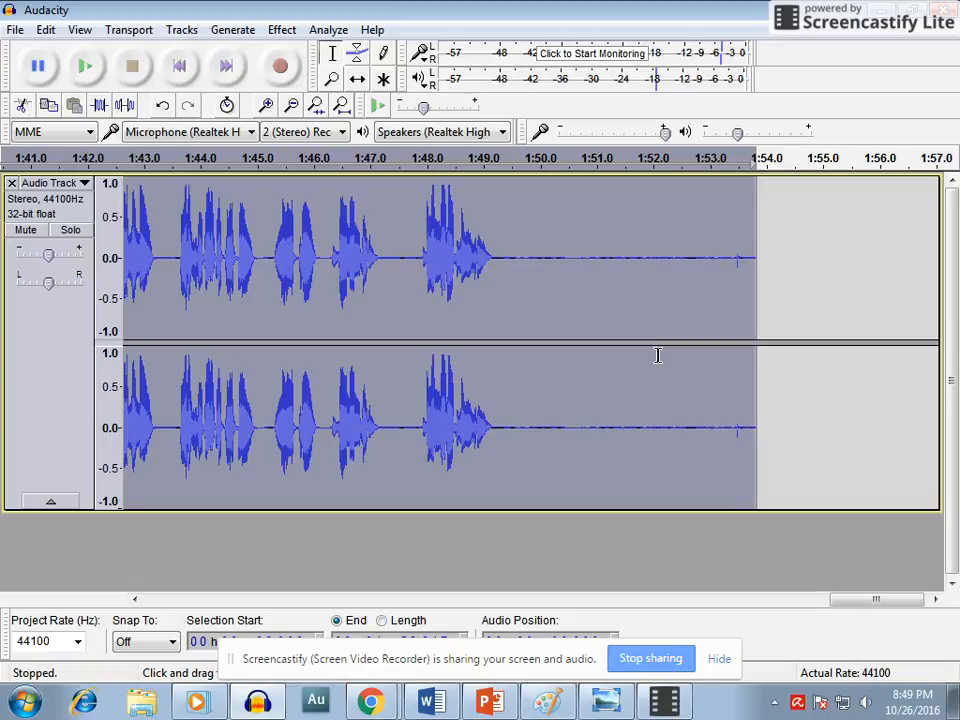
Fit the whole project in view and play the noise-reduced track from the start to hear the result.
key("ctrl+r")
left_click(343, 108)
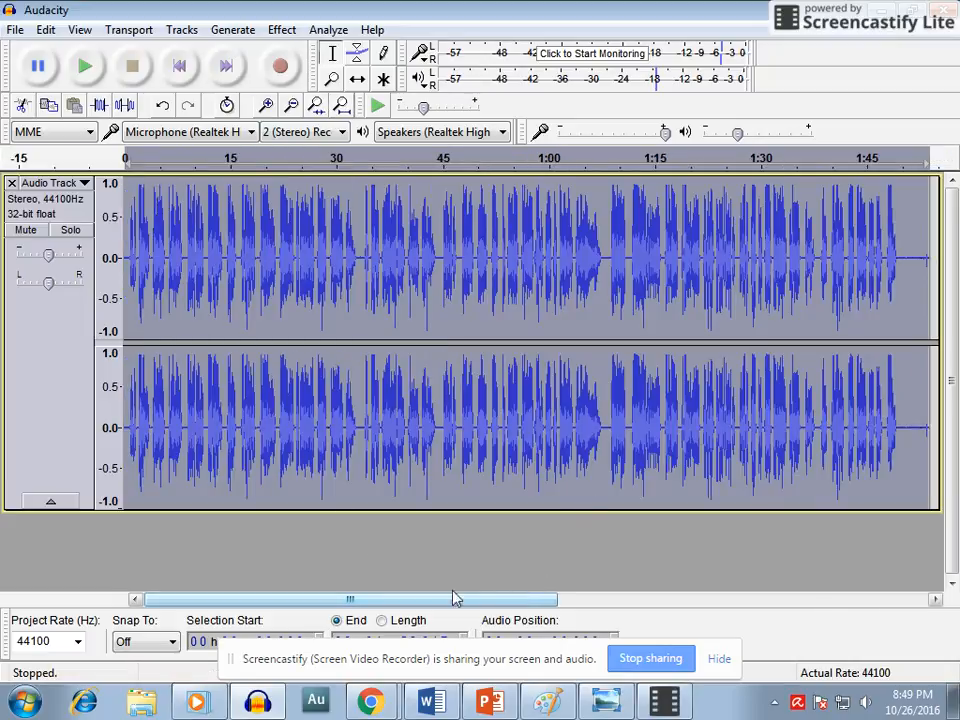
left_click(181, 67)
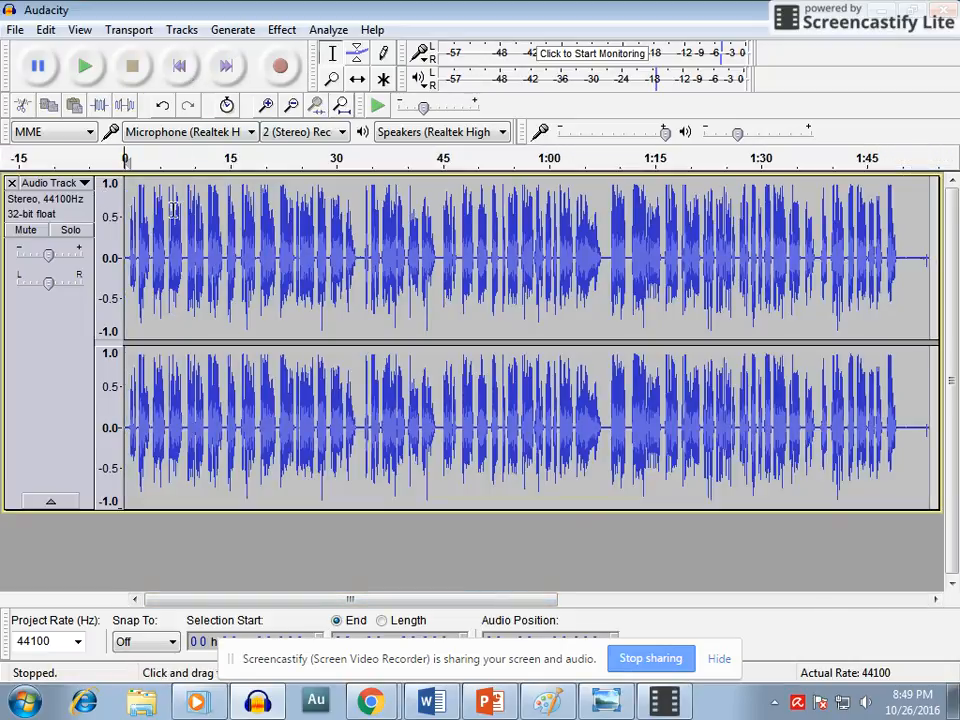
left_click(85, 67)
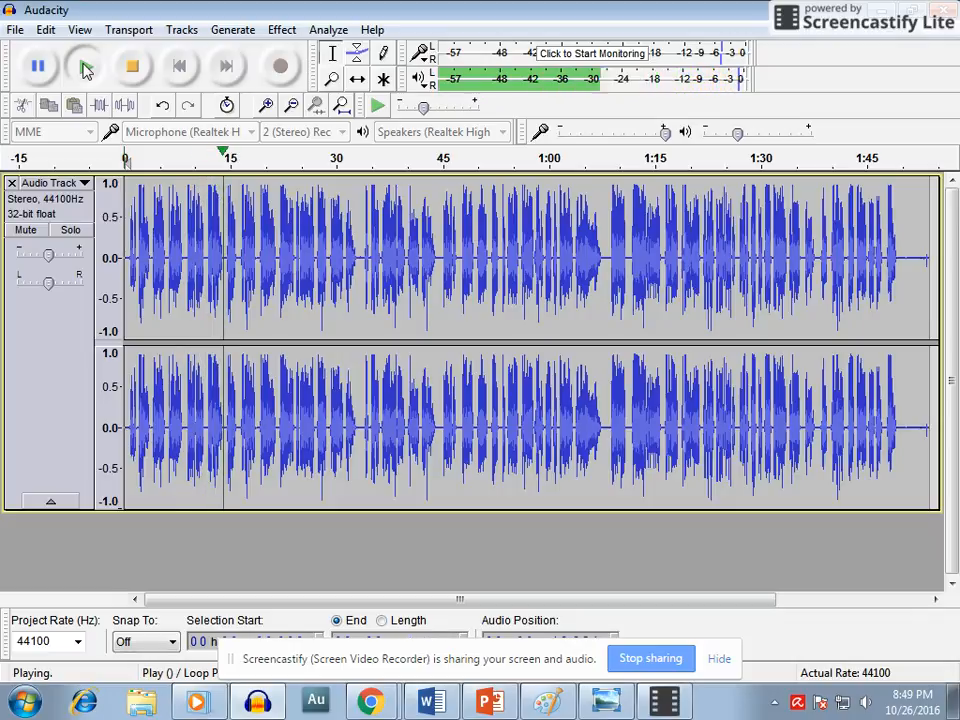
left_click(86, 68)
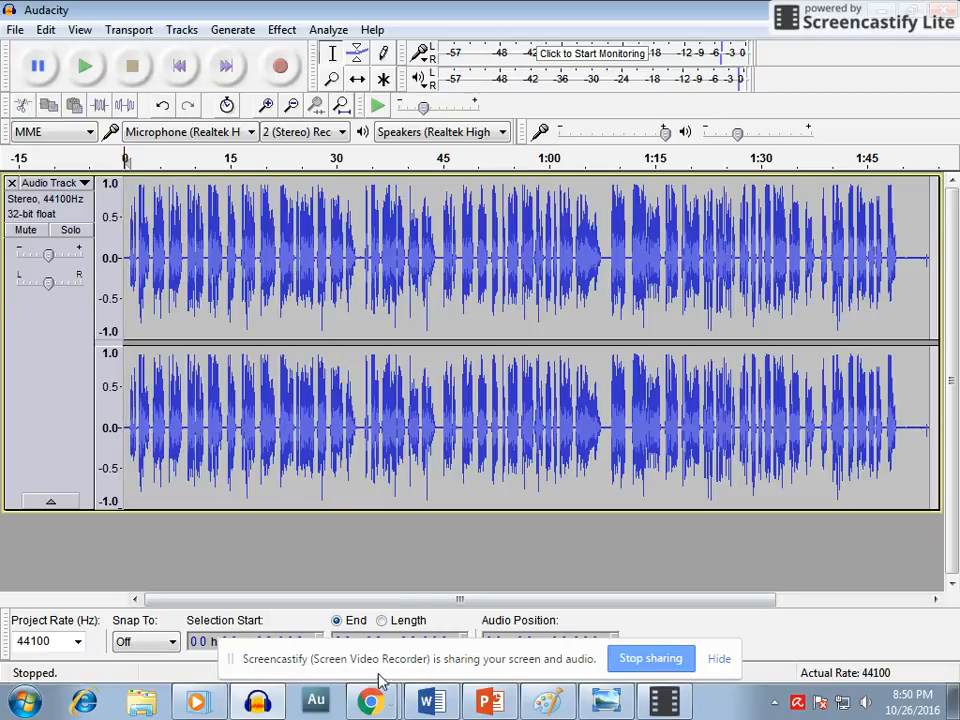
mouse_move(372, 700)
left_click(336, 630)
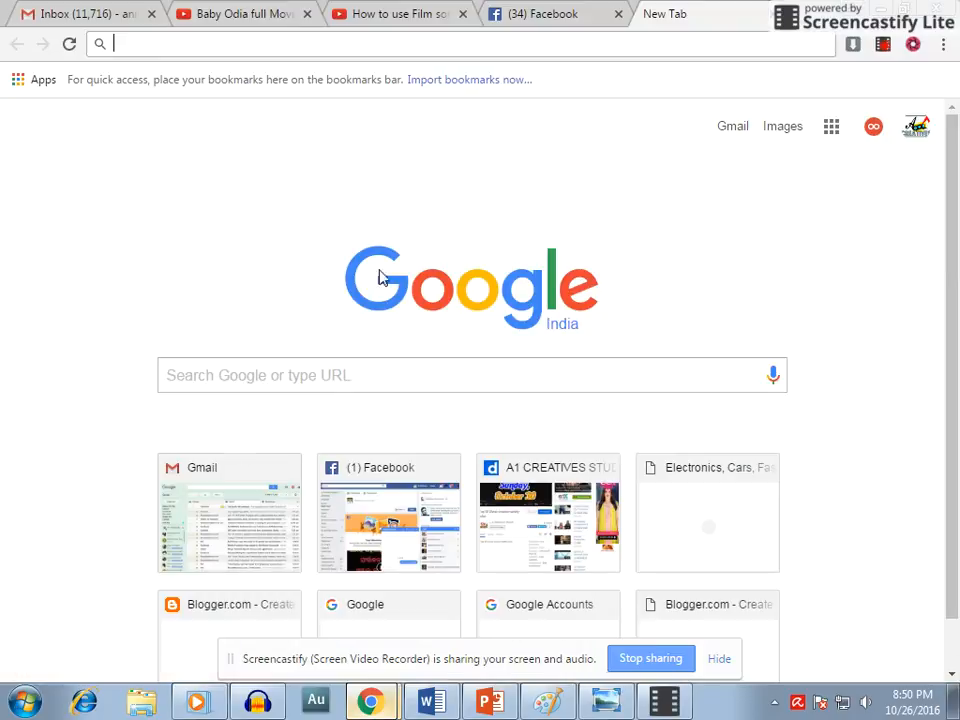
left_click(361, 372)
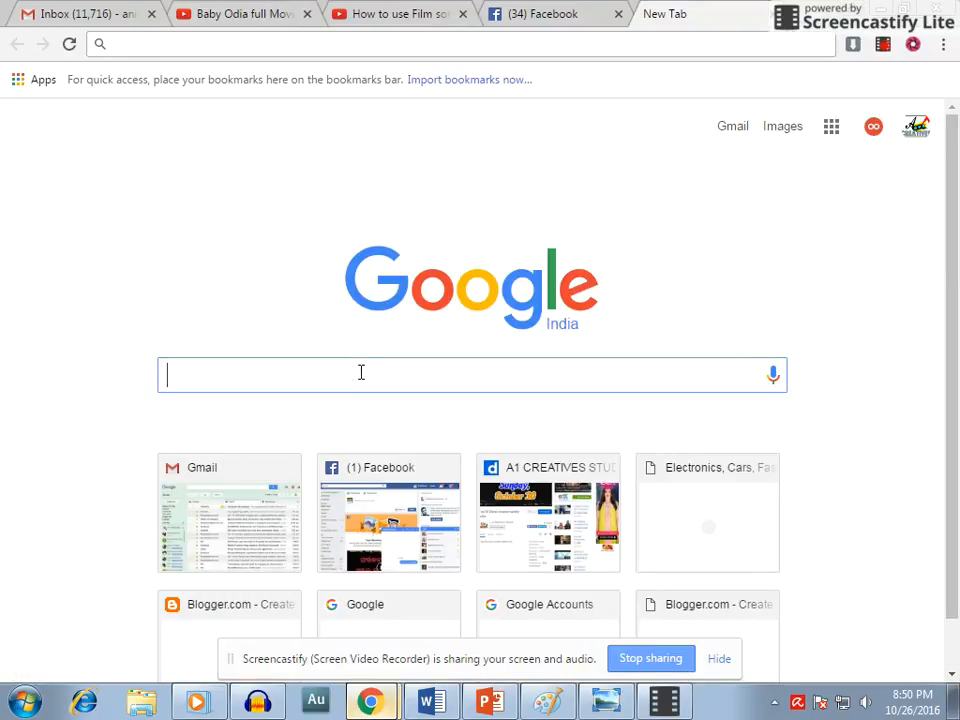
type("auda")
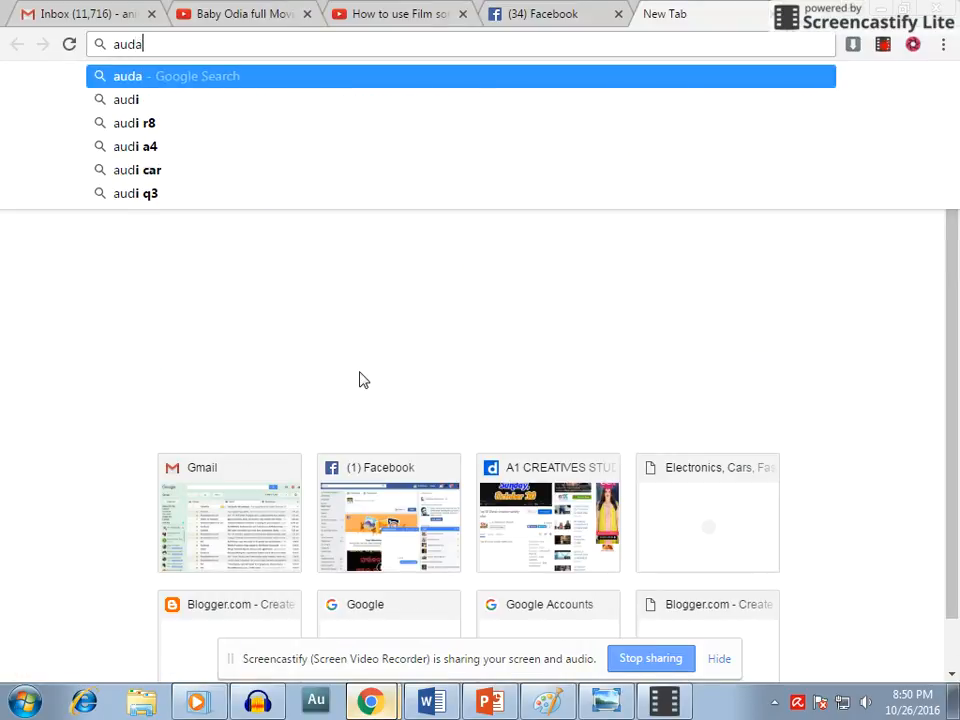
type("city")
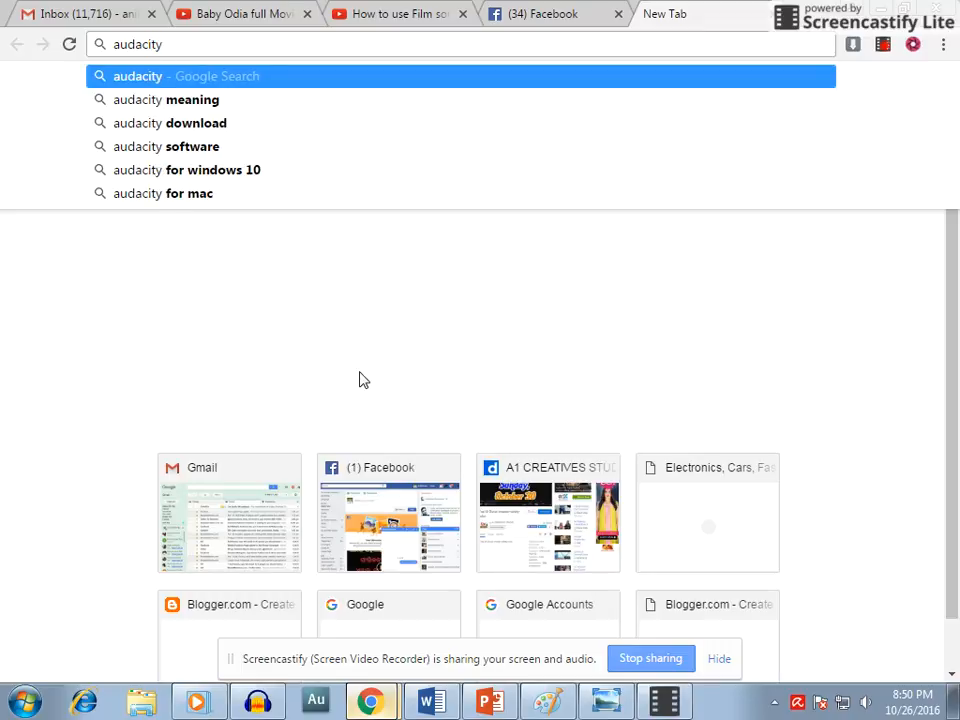
key("Return")
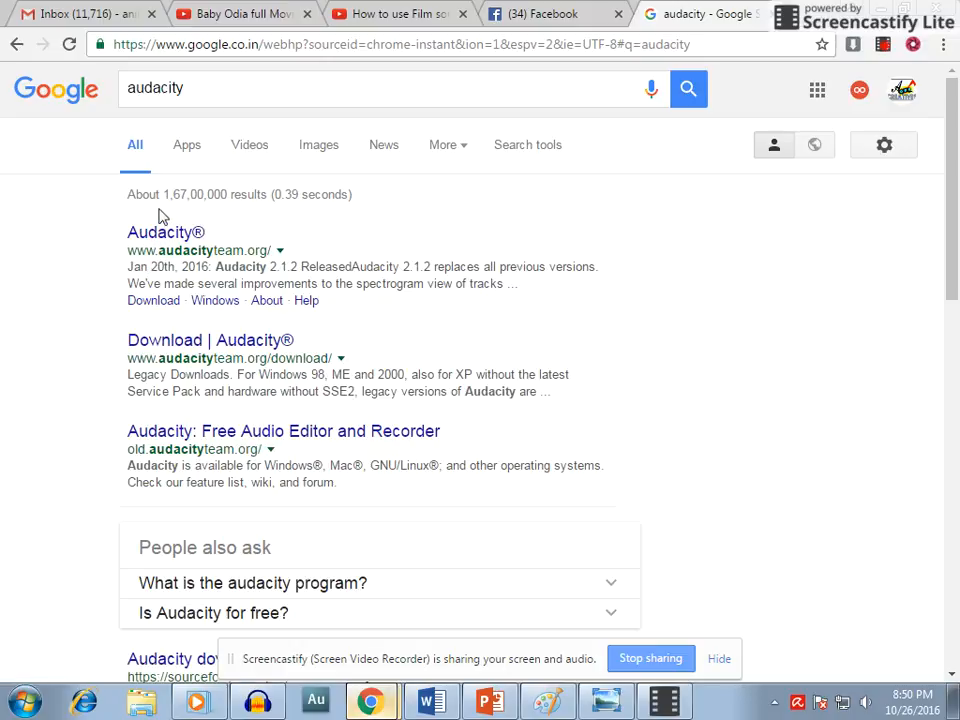
left_click(172, 238)
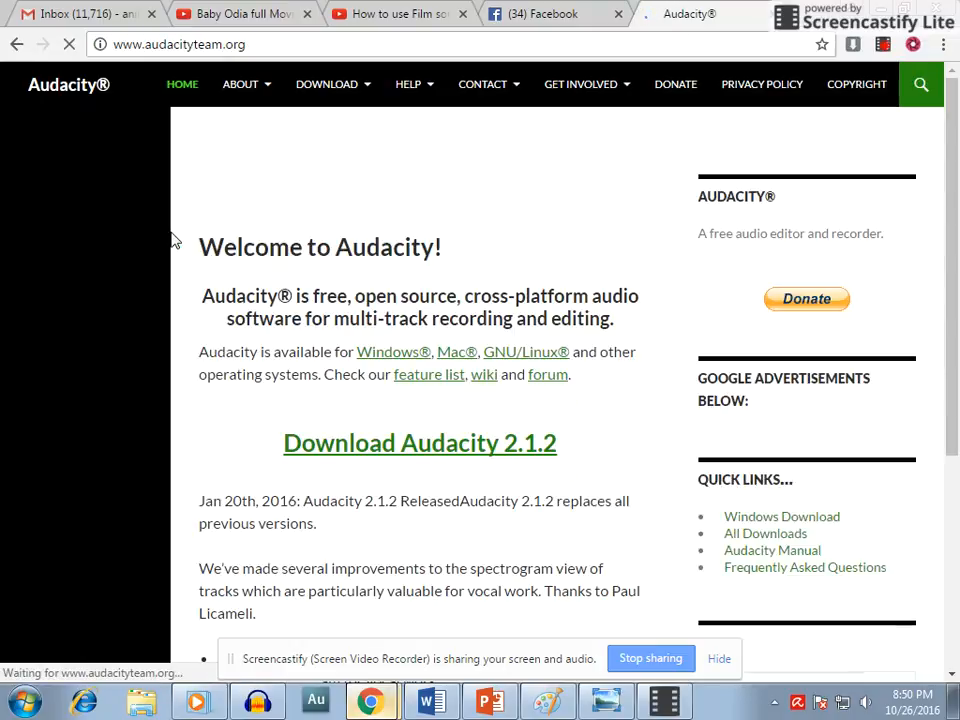
Look through the Audacity home page for the available platforms, the 2.1.2 download link and the release information.
scroll(251, 345, "down", 3)
scroll(251, 341, "up", 3)
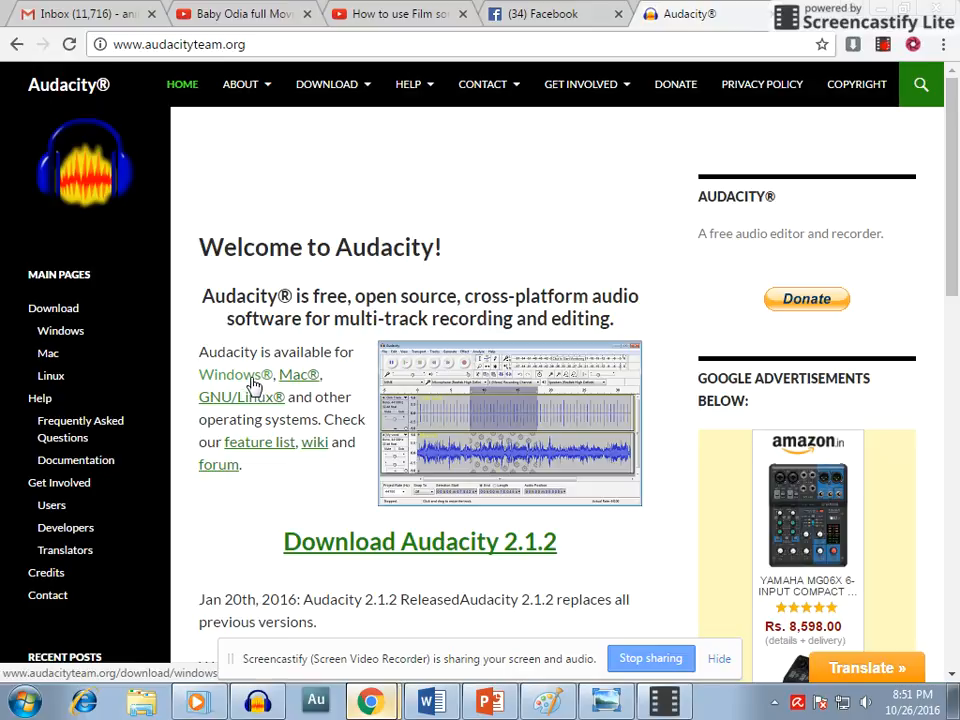
scroll(371, 560, "down", 1)
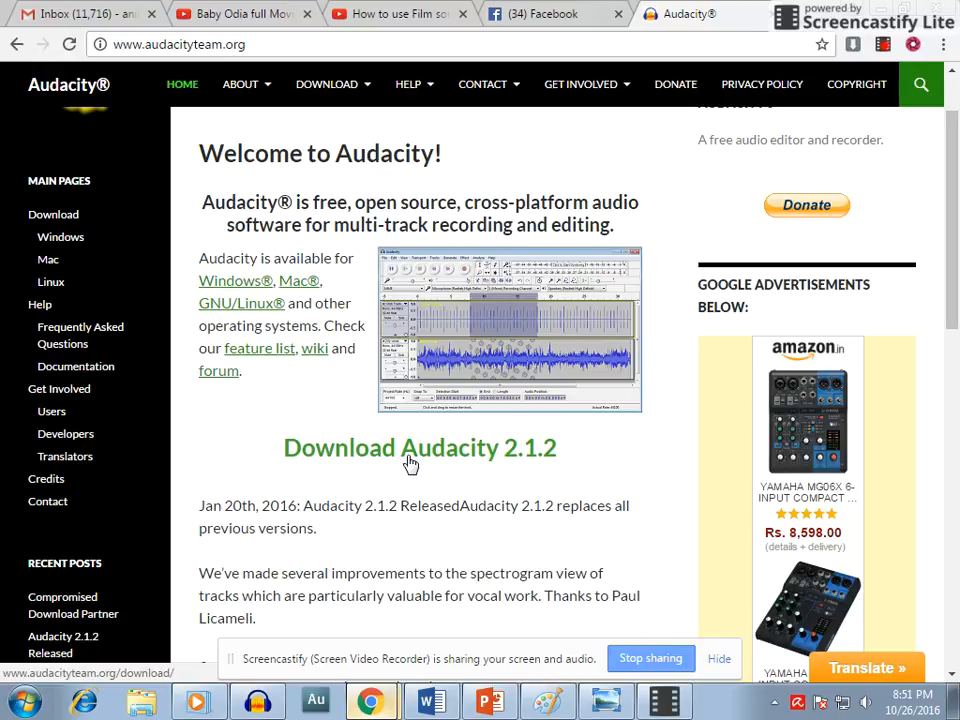
scroll(410, 462, "down", 2)
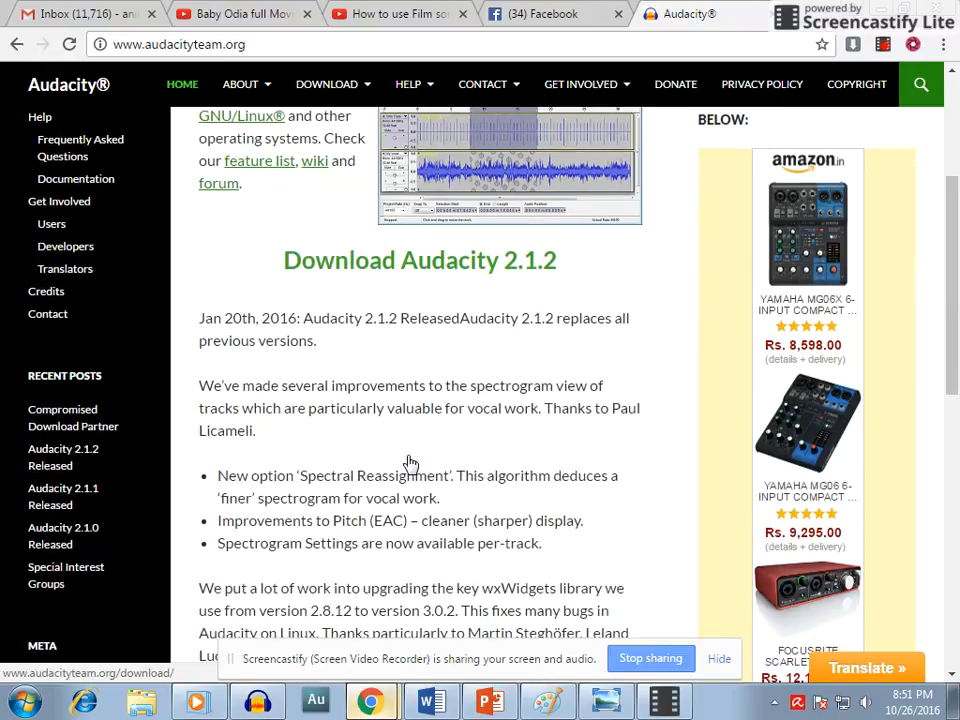
scroll(410, 462, "down", 2)
scroll(408, 462, "down", 5)
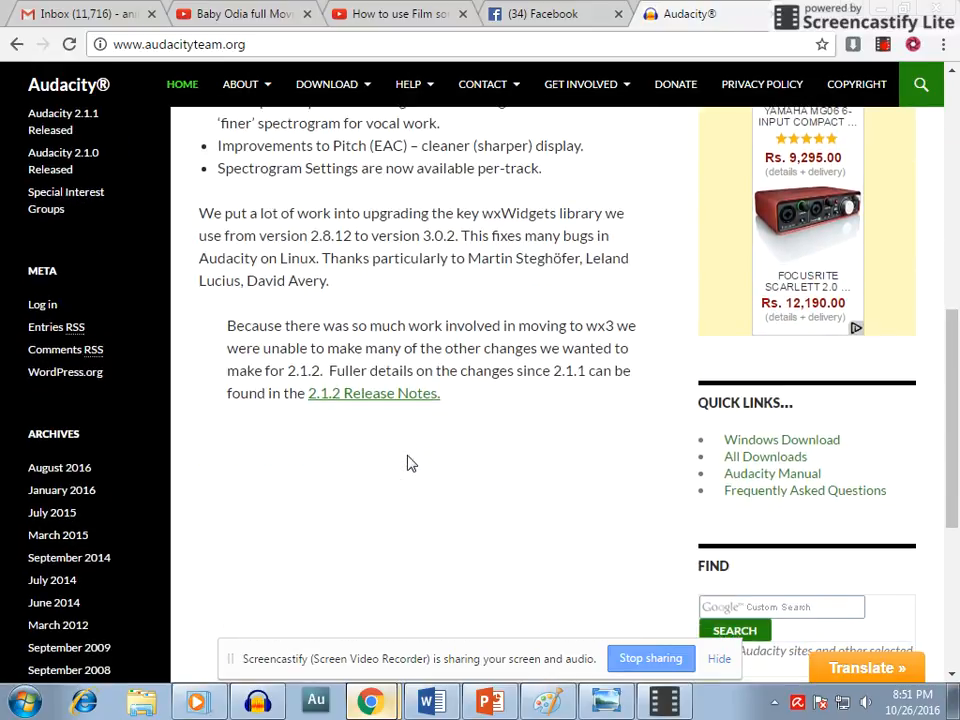
scroll(408, 462, "up", 4)
scroll(408, 455, "up", 2)
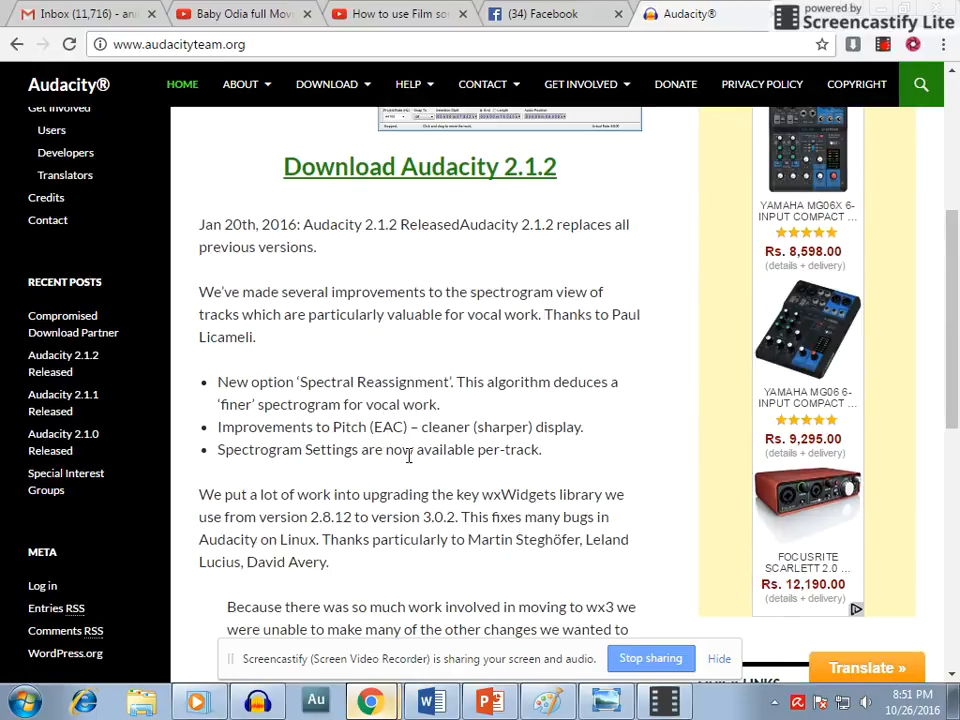
Open the Windows download page from the Audacity home page and look over the recommended downloads and the optional plug-ins and libraries.
scroll(408, 455, "up", 1)
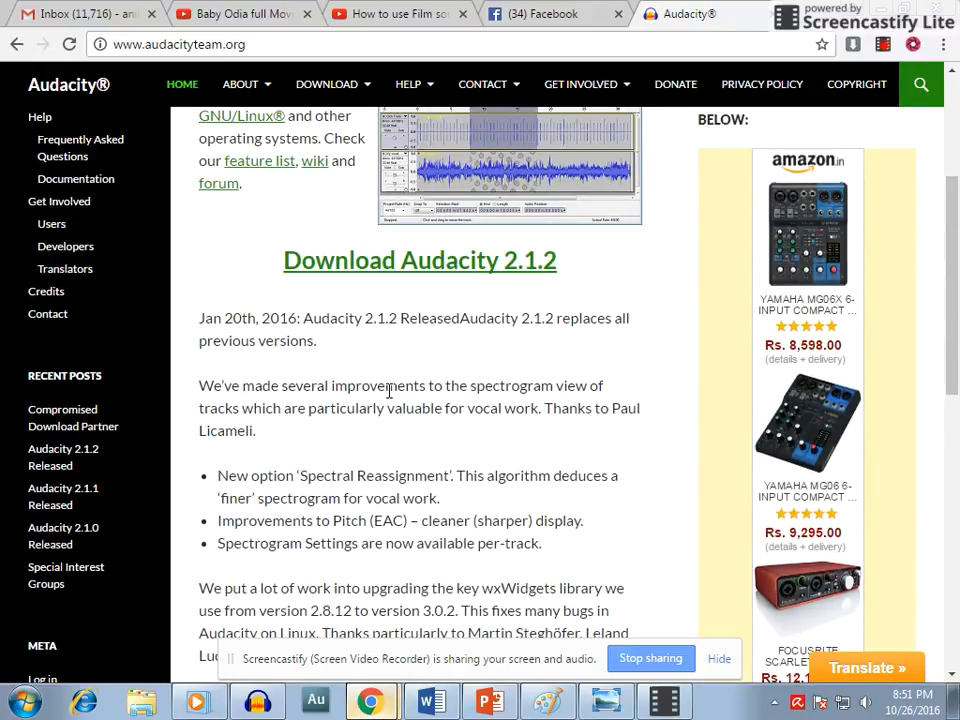
scroll(390, 395, "up", 3)
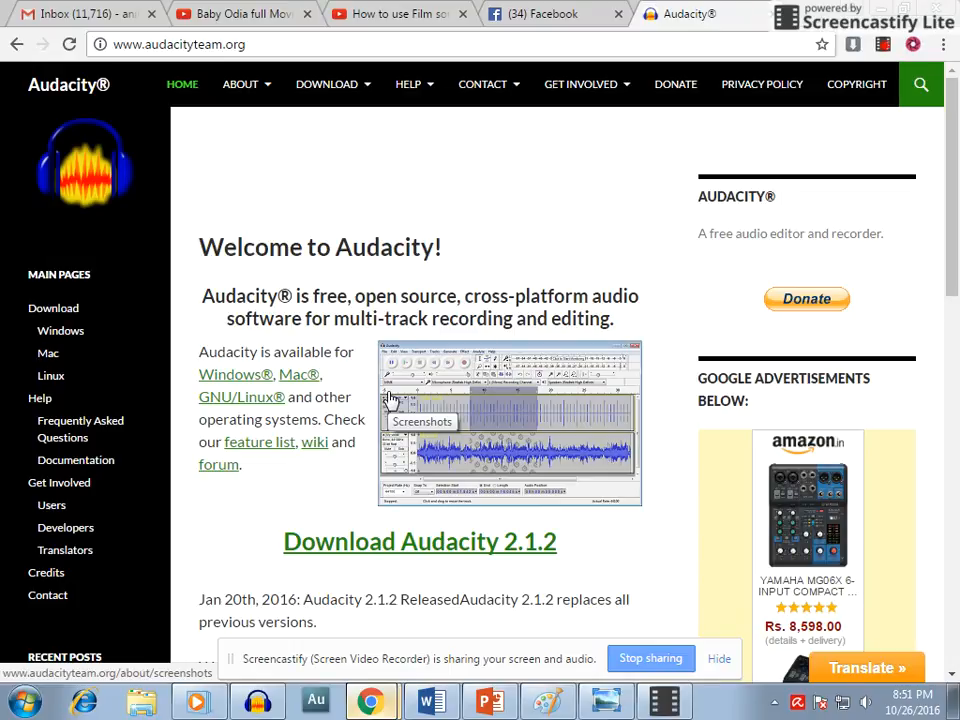
scroll(390, 398, "down", 4)
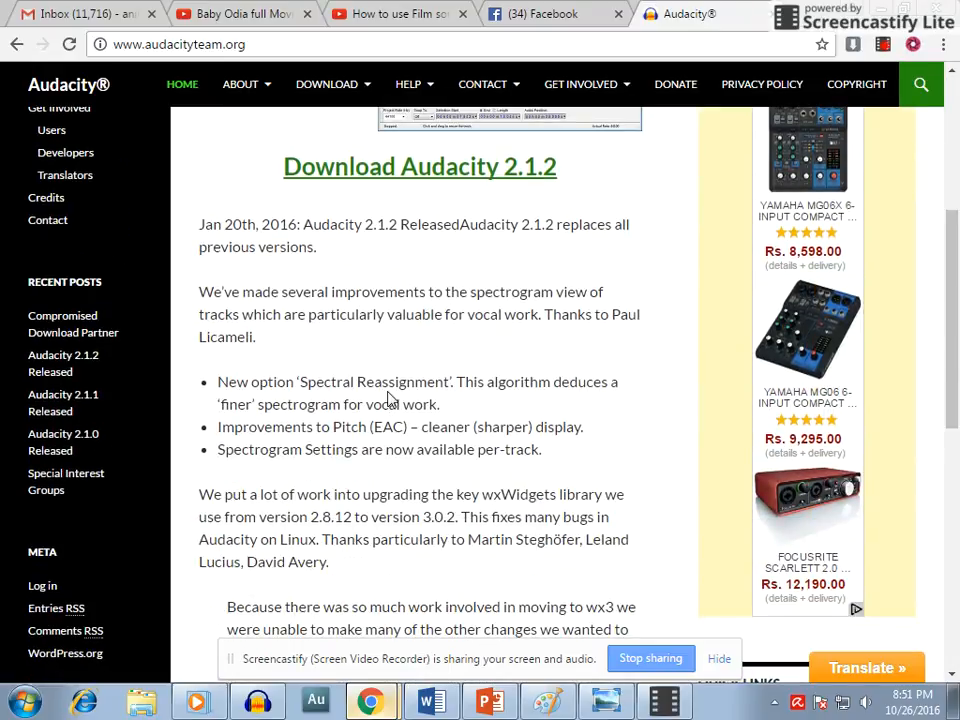
scroll(390, 398, "down", 3)
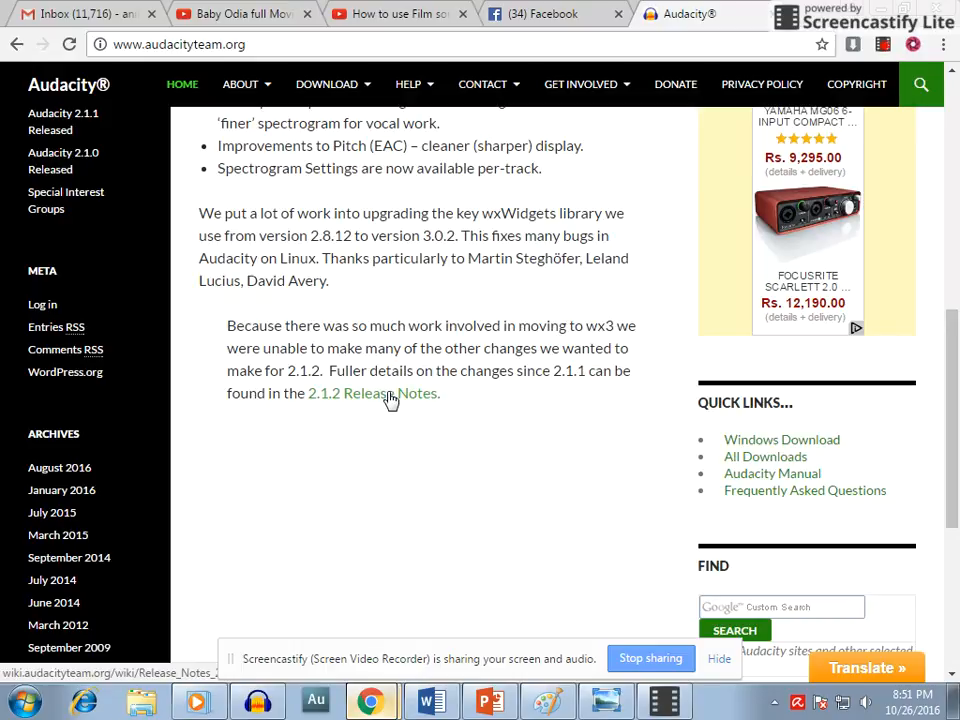
scroll(390, 398, "up", 3)
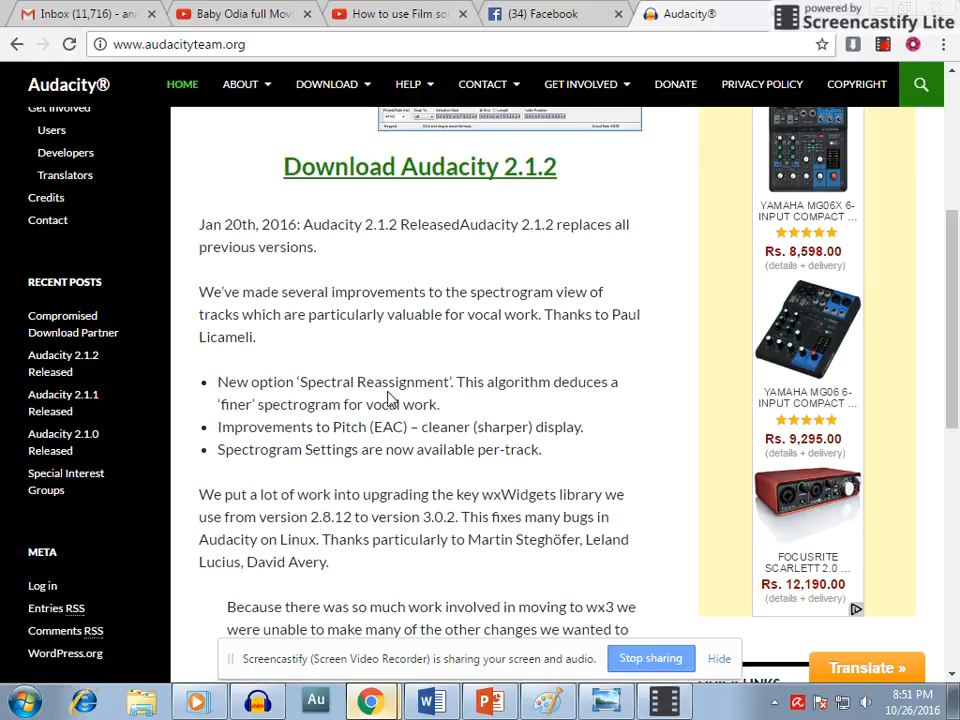
scroll(390, 398, "up", 4)
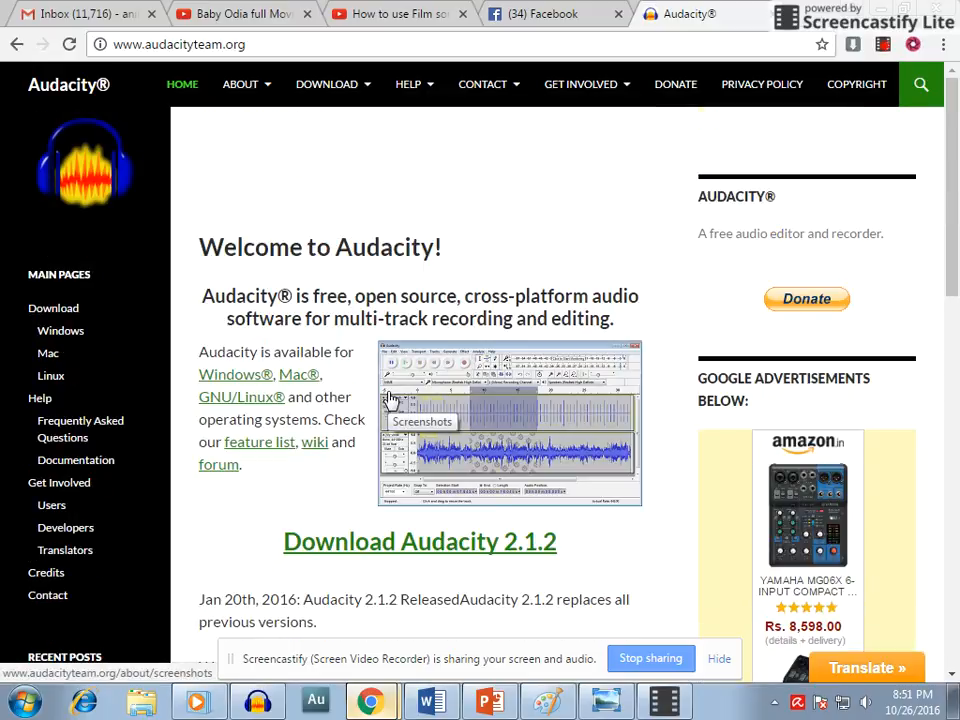
left_click(237, 381)
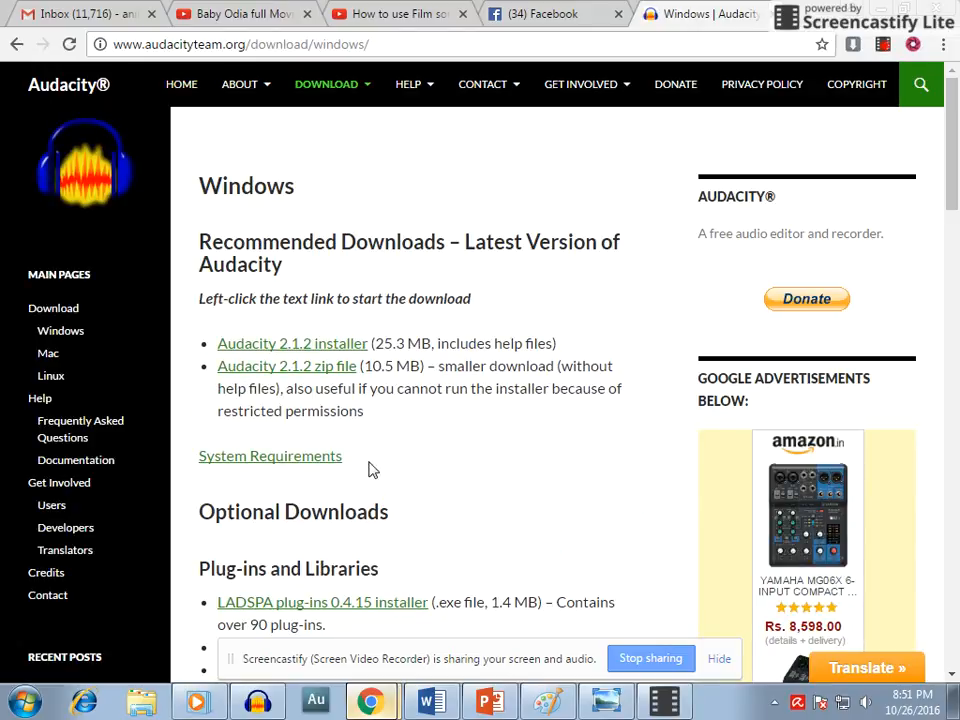
scroll(371, 463, "down", 2)
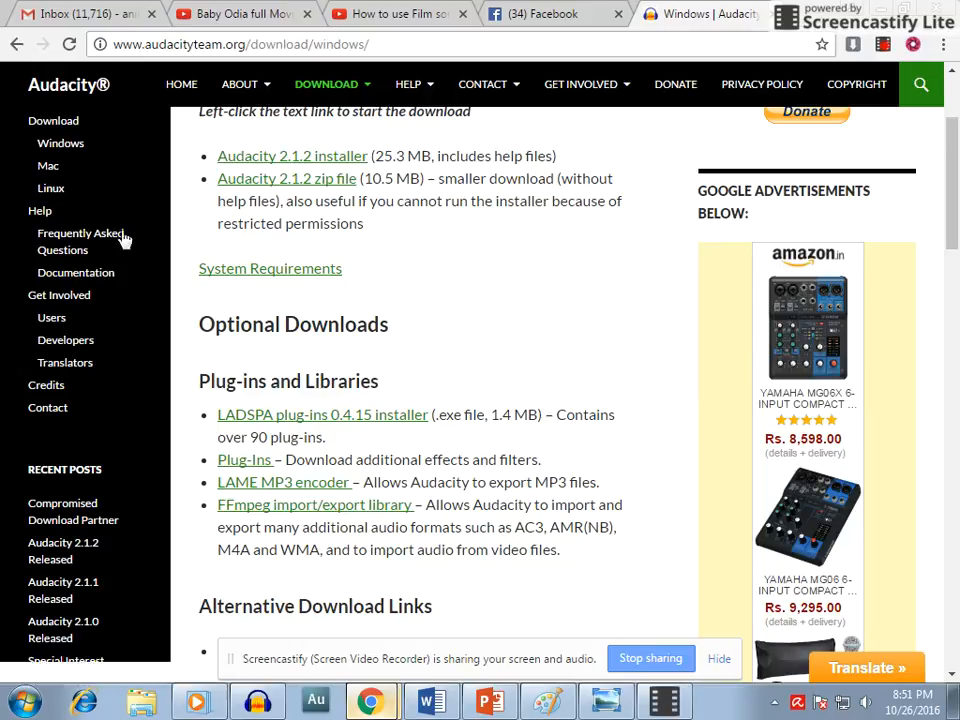